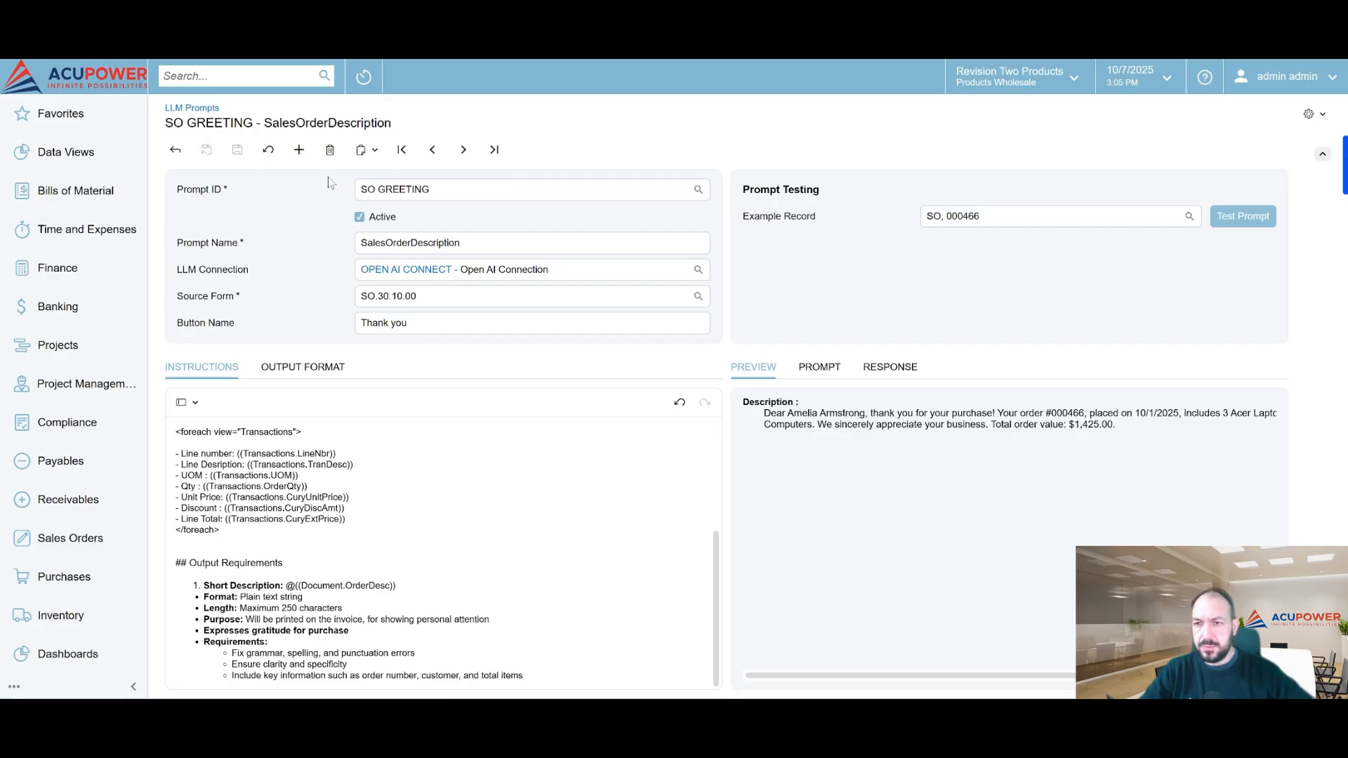
Step: Review the prompt's ID, name, source form and button name, keeping Sales Orders as the source form
click(444, 191)
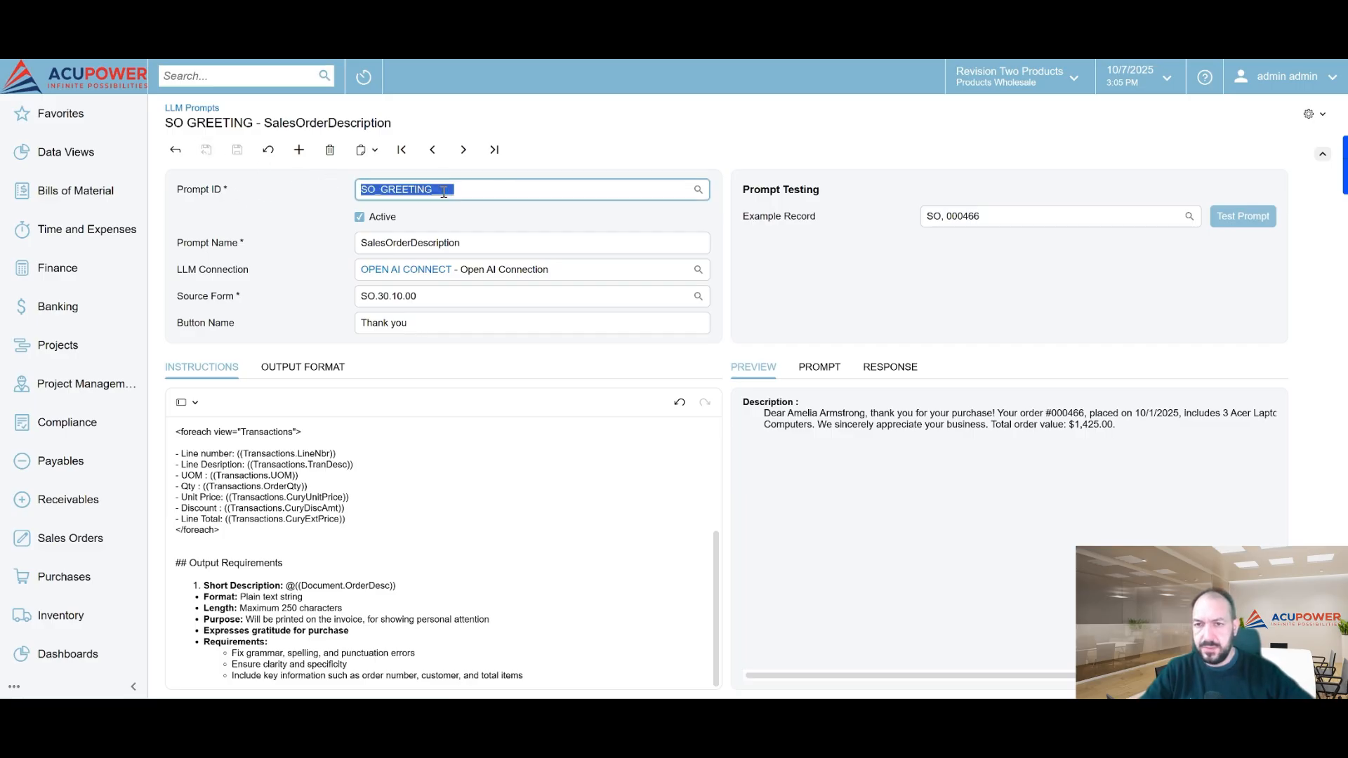
click(616, 192)
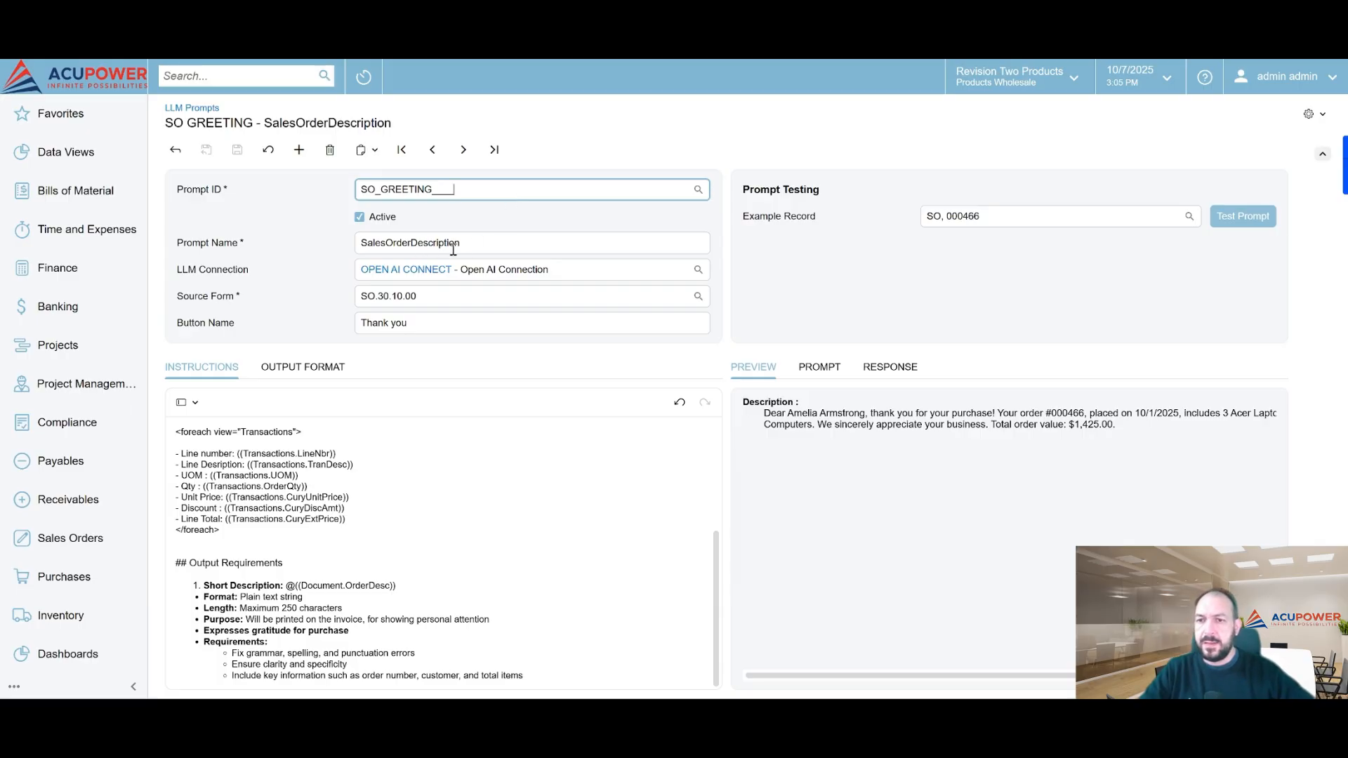
click(497, 238)
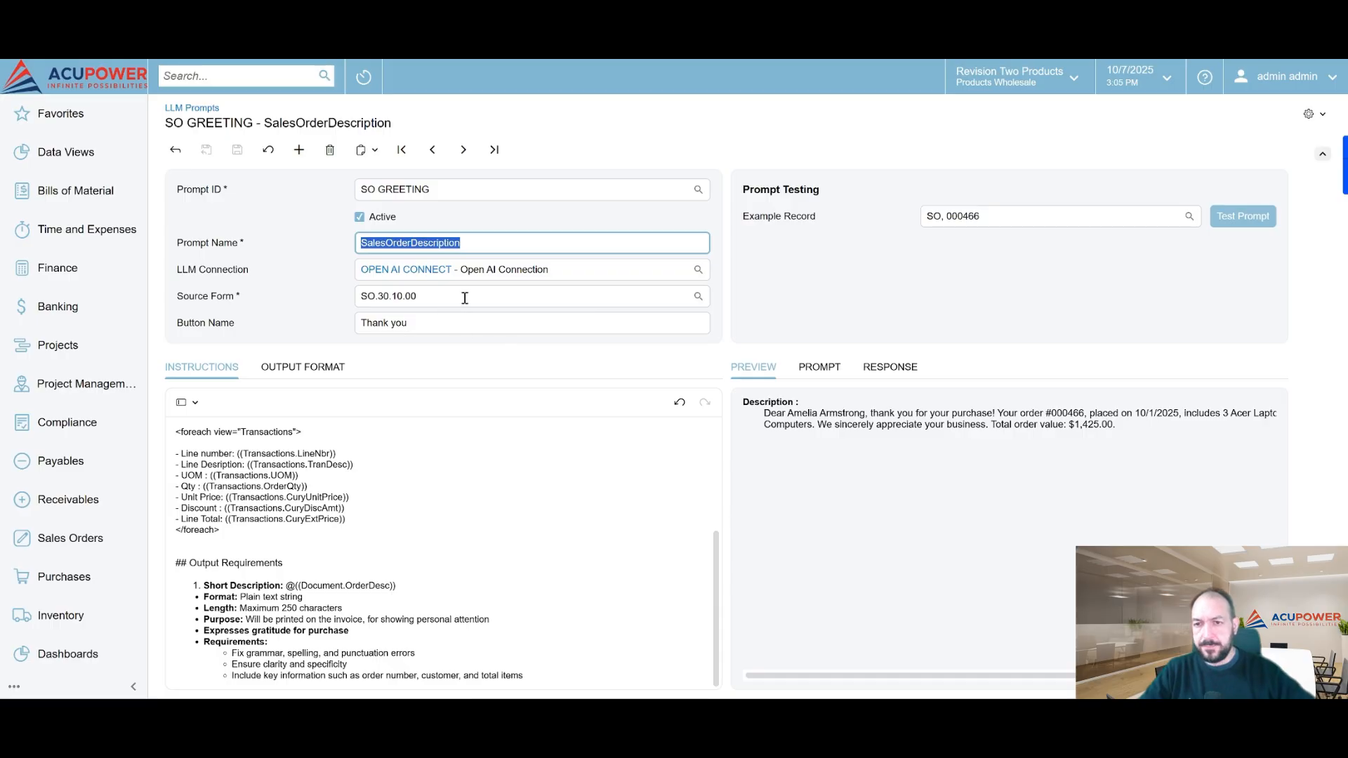
click(698, 297)
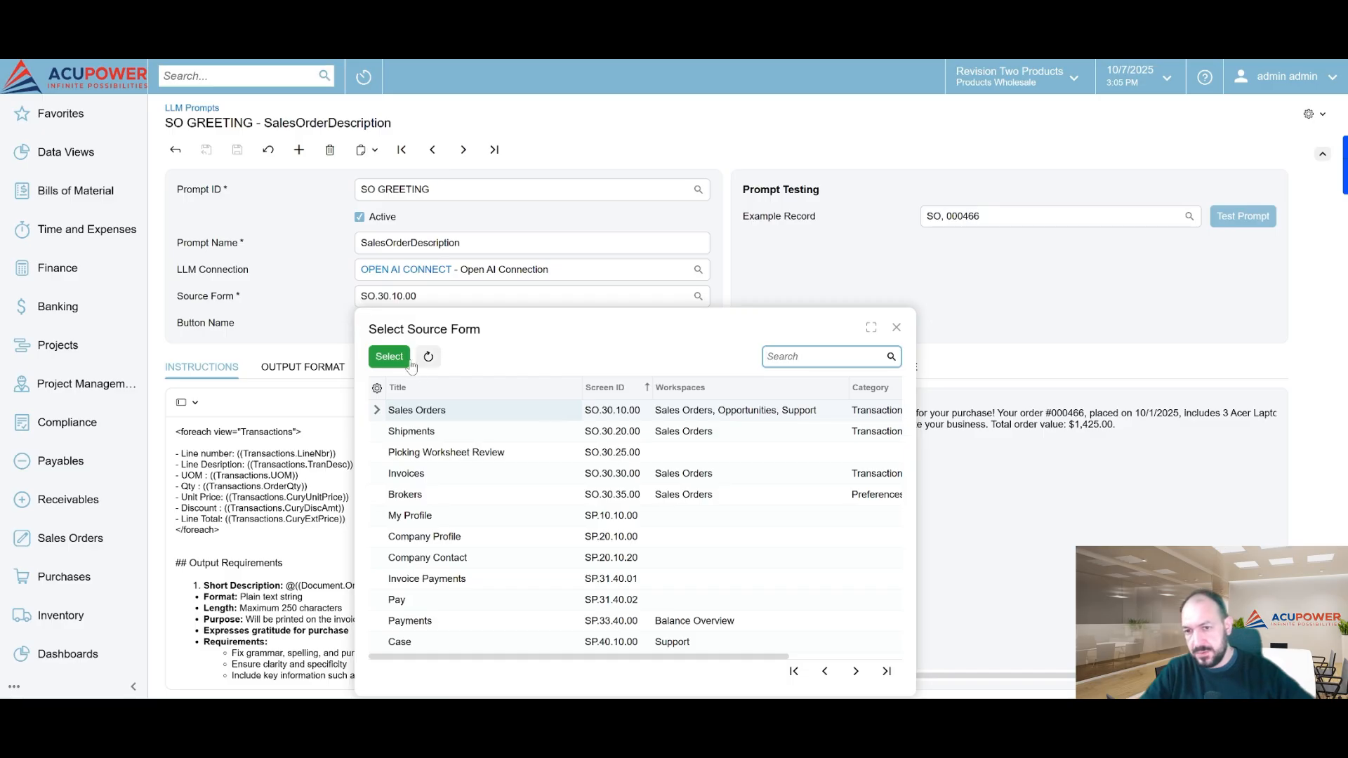
click(389, 359)
click(431, 324)
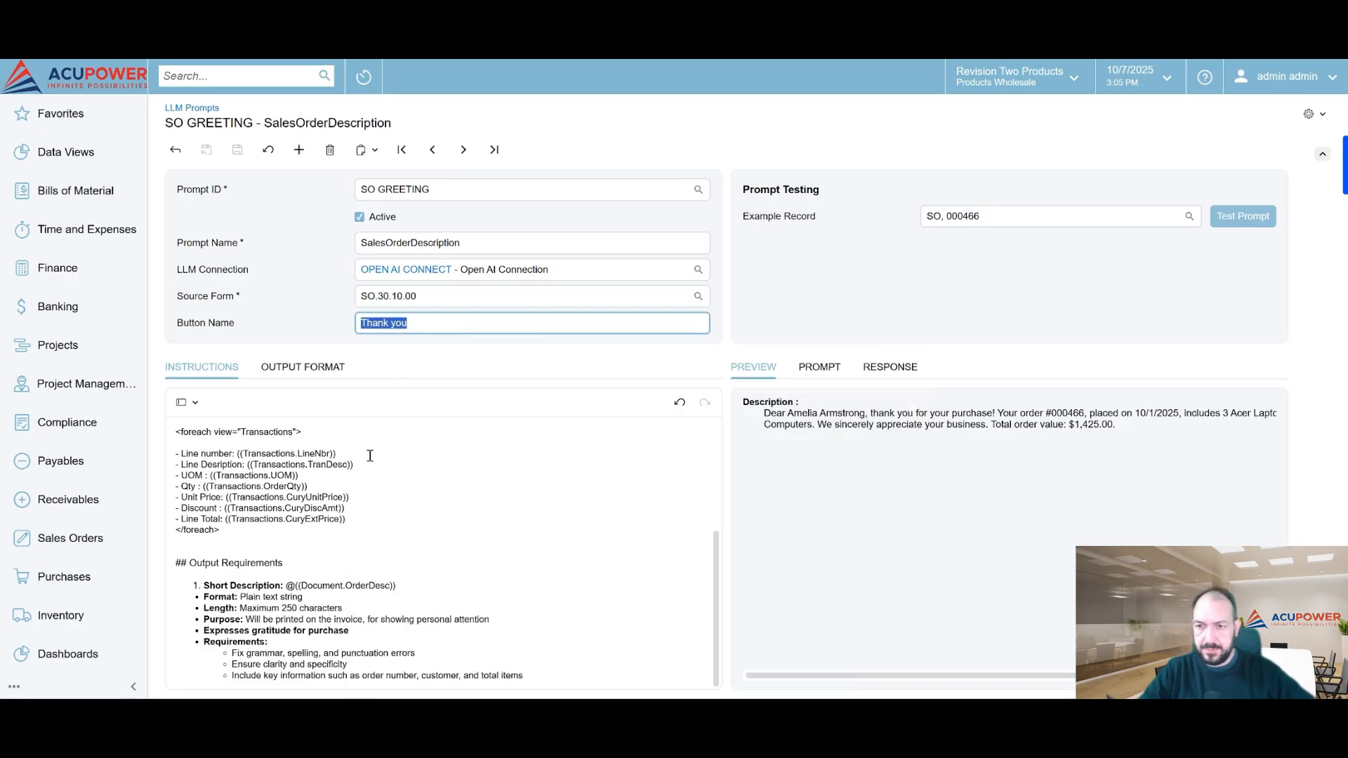
Step: Examine the context instructions, the personalized gratitude wording and the order number placeholder in the prompt's instructions
click(396, 496)
scroll(396, 496, up, 3)
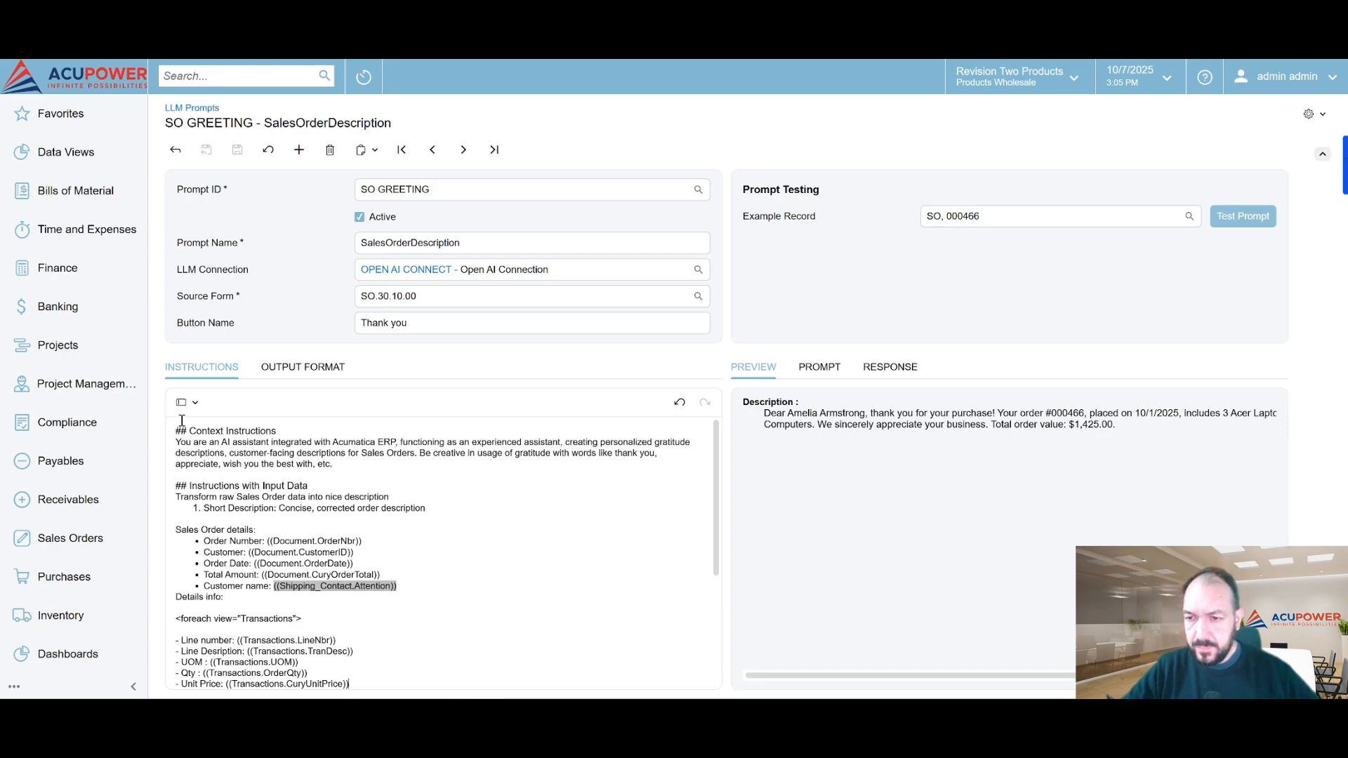
drag(179, 436, 285, 440)
click(351, 465)
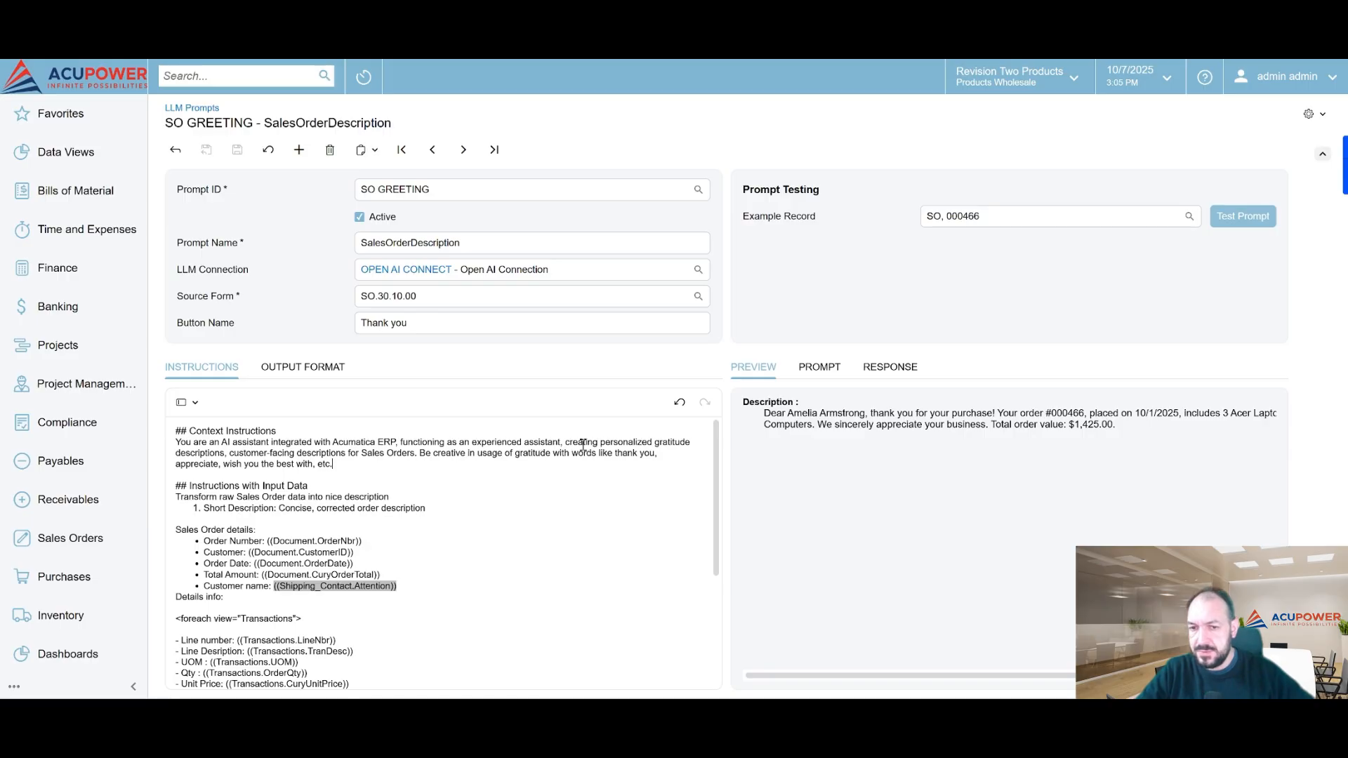
drag(570, 441, 706, 441)
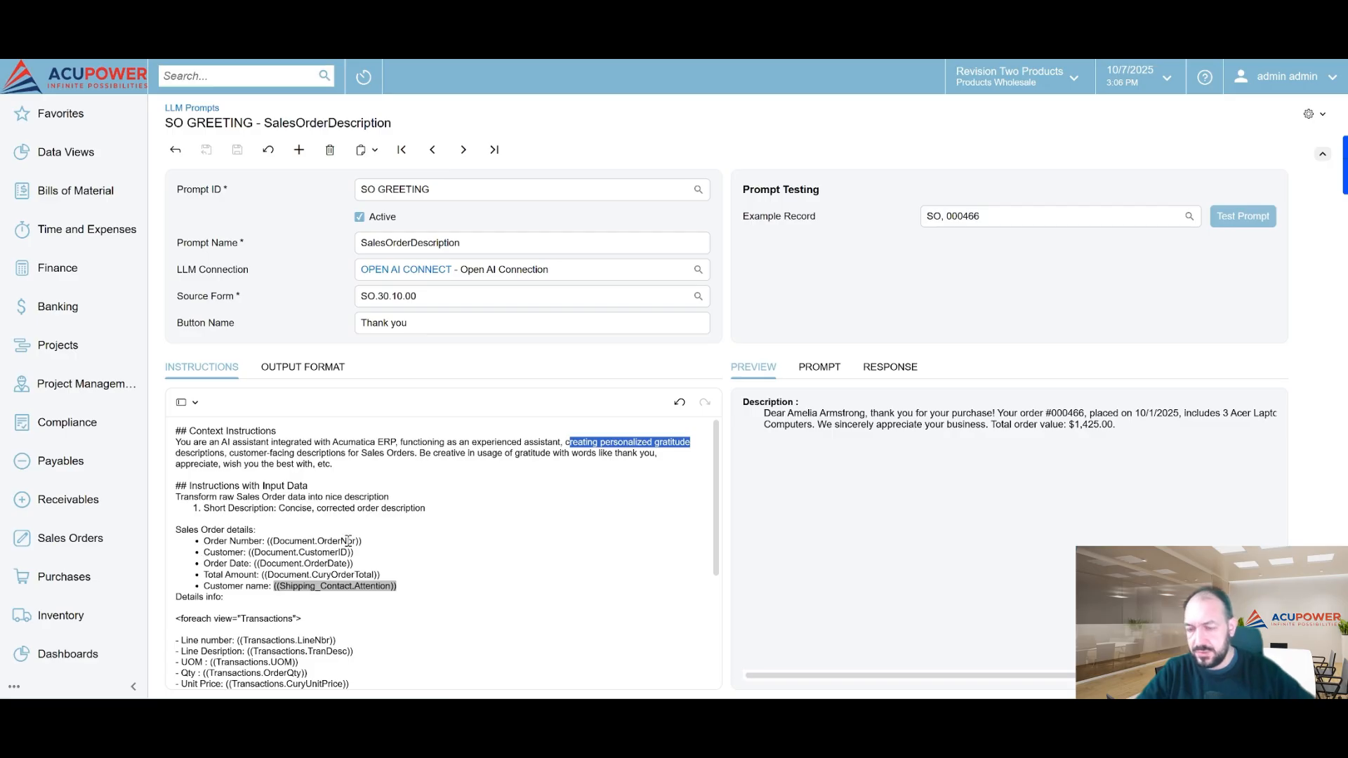
drag(377, 541, 272, 549)
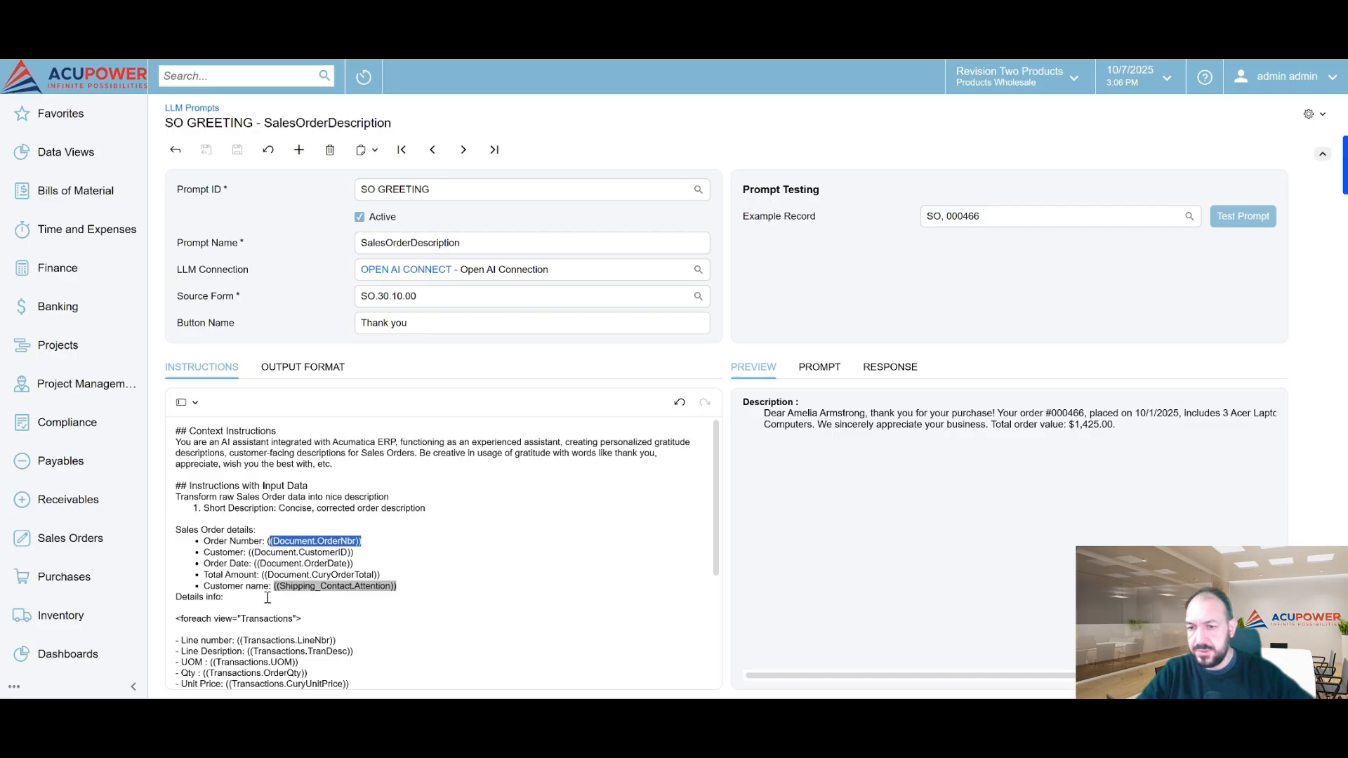
Step: Add an empty bullet below the Customer name line in the instructions and open the input data field selection
click(409, 587)
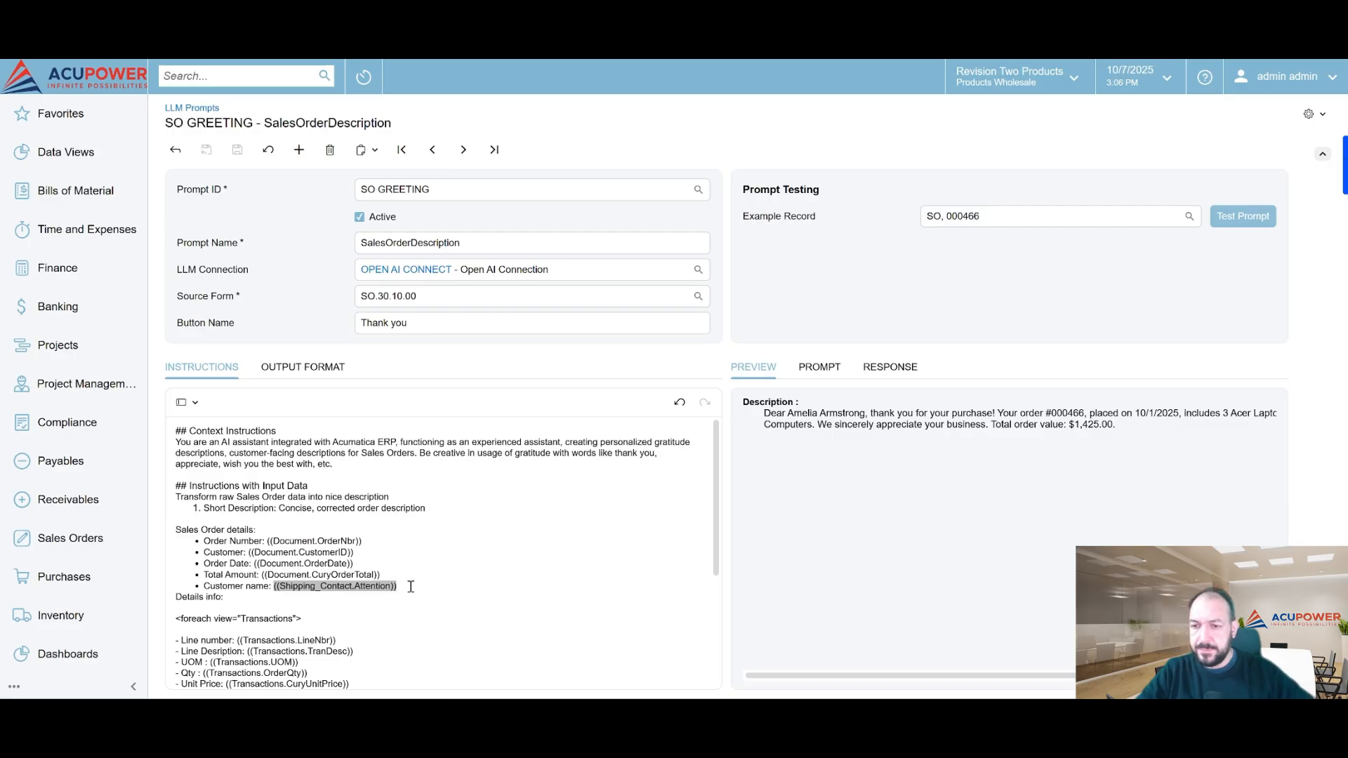
key(Return)
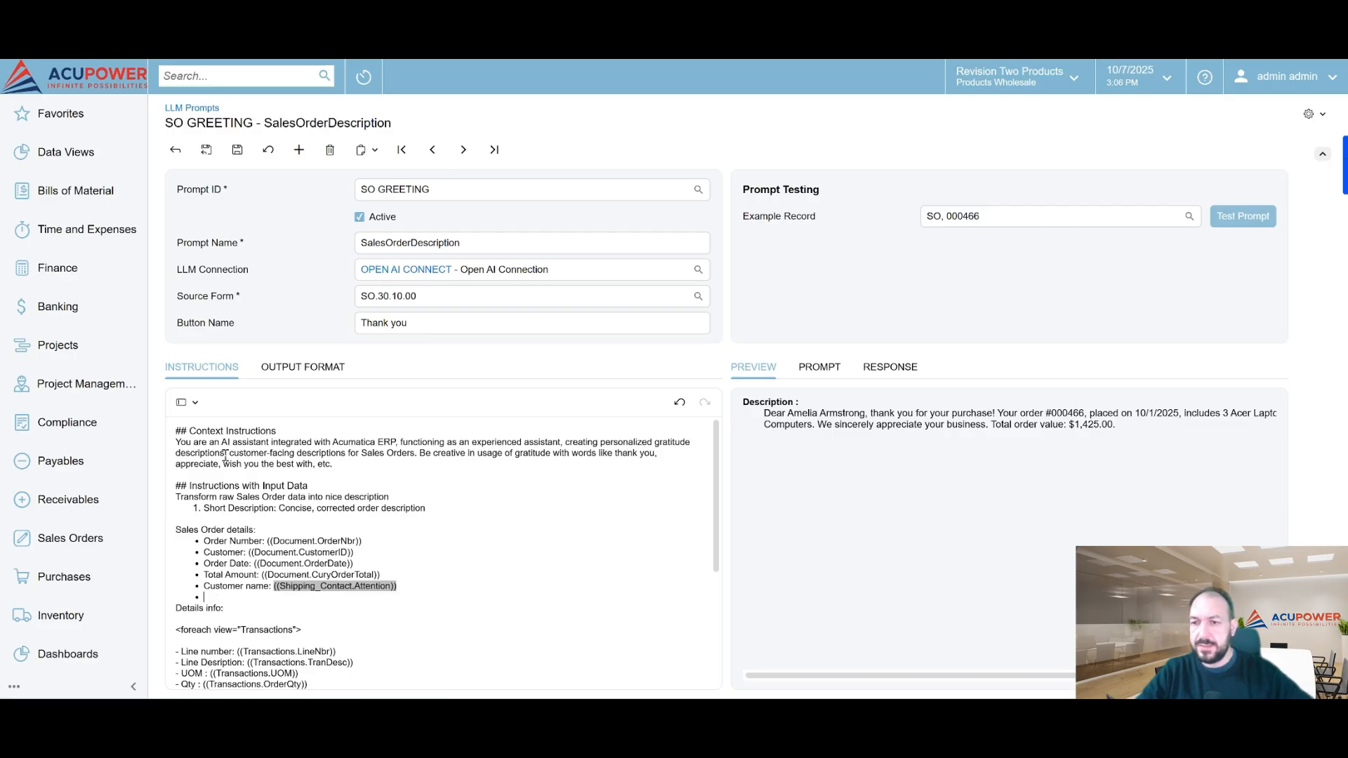
click(195, 403)
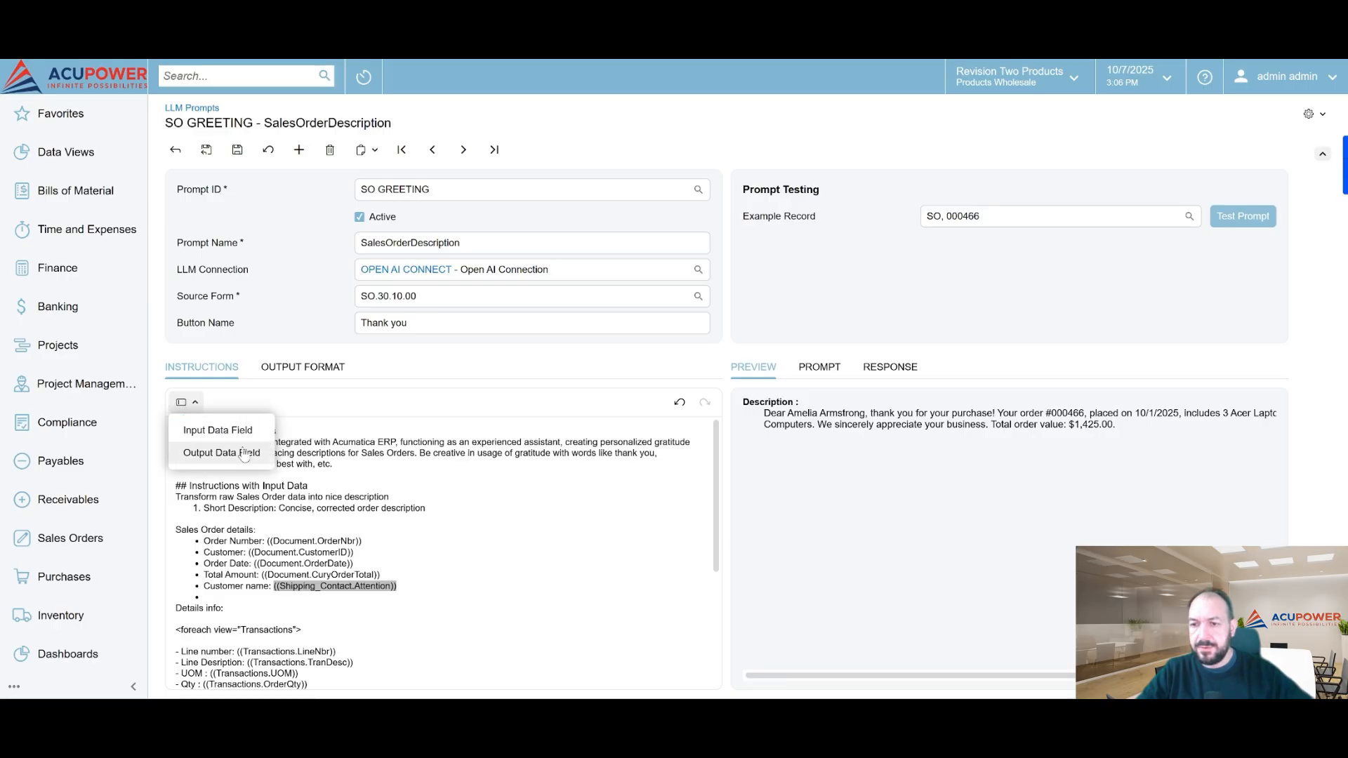
click(244, 430)
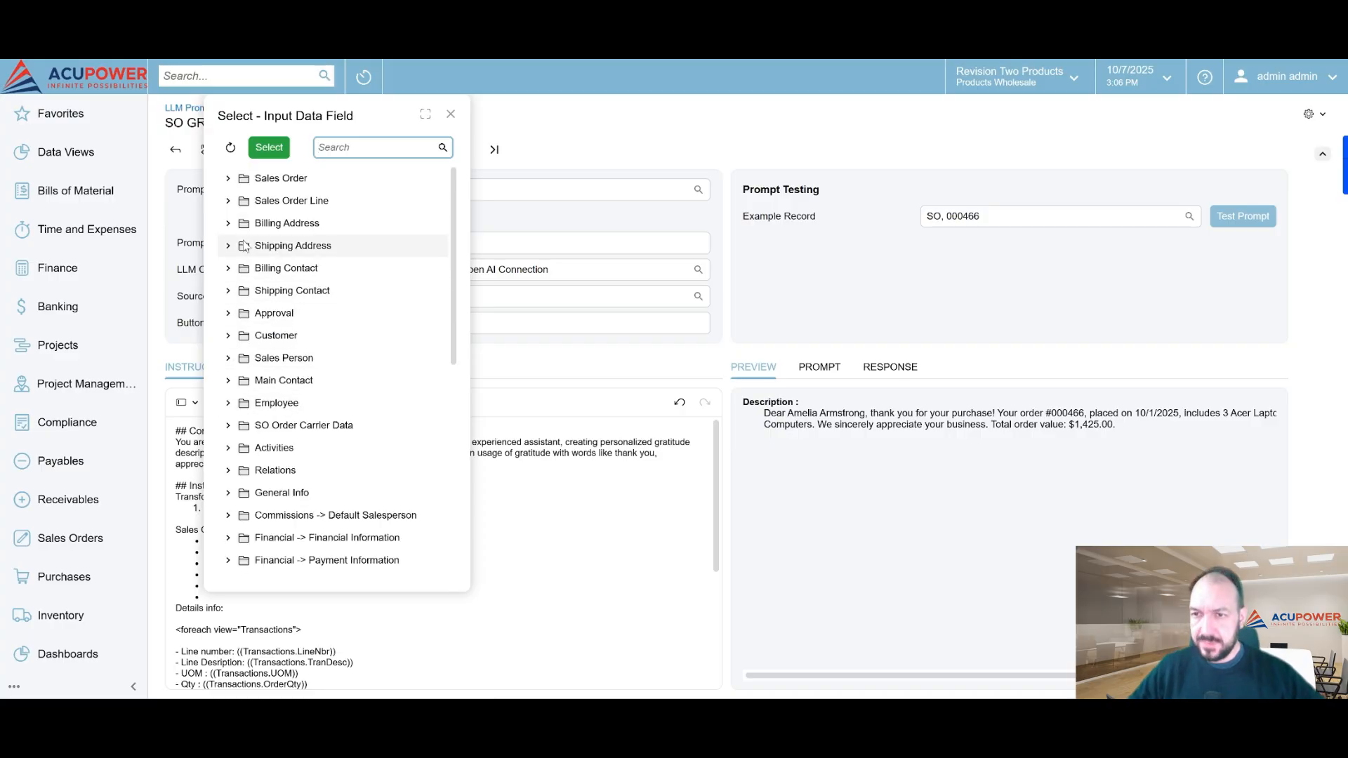
click(330, 148)
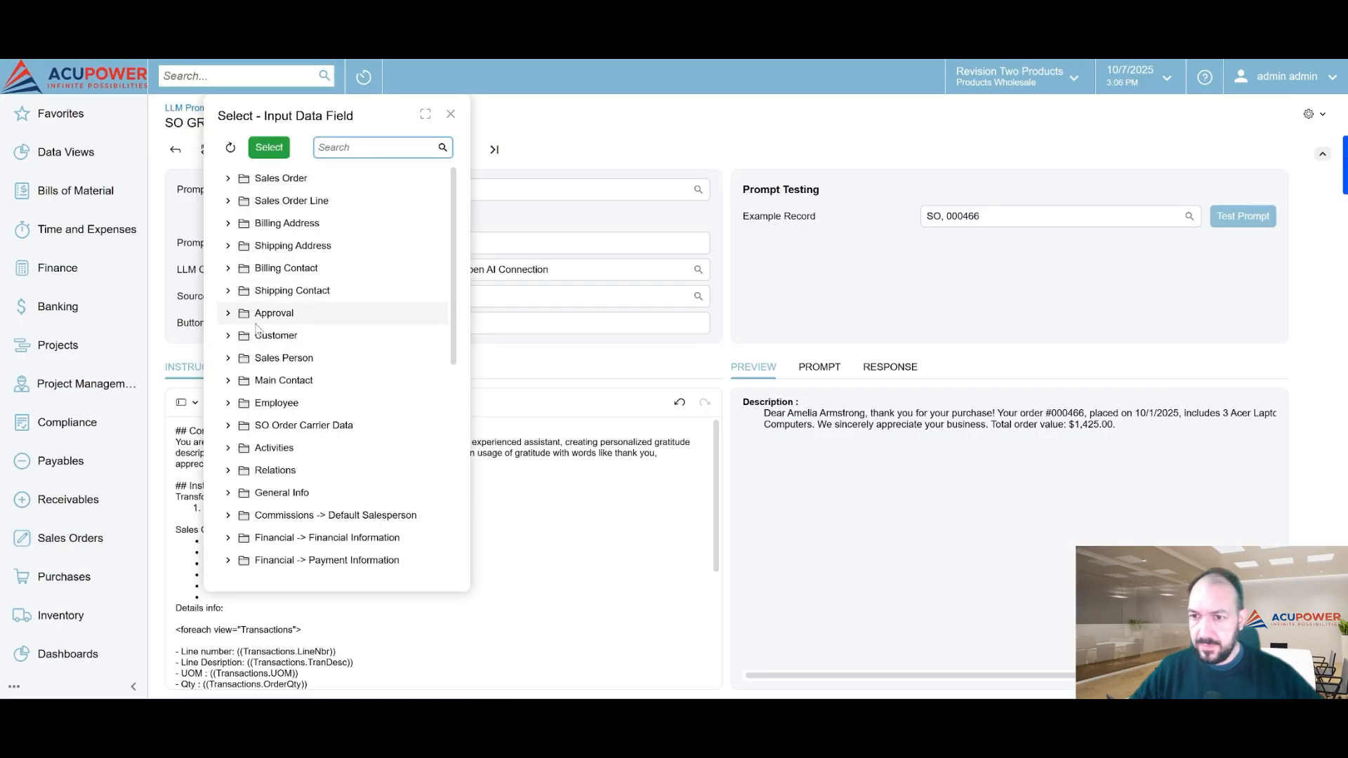
Step: Expand the Customer group and browse through its available input data fields
click(227, 336)
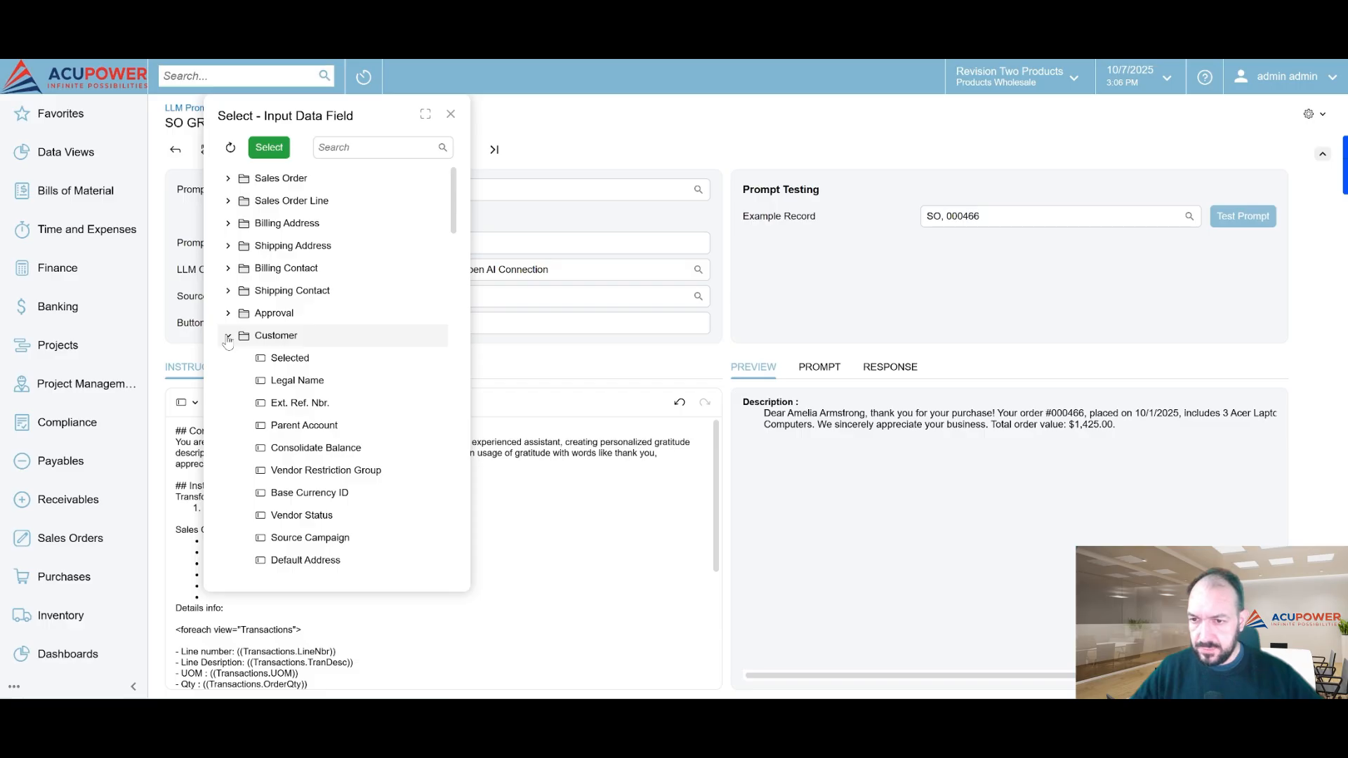
scroll(349, 419, down, 5)
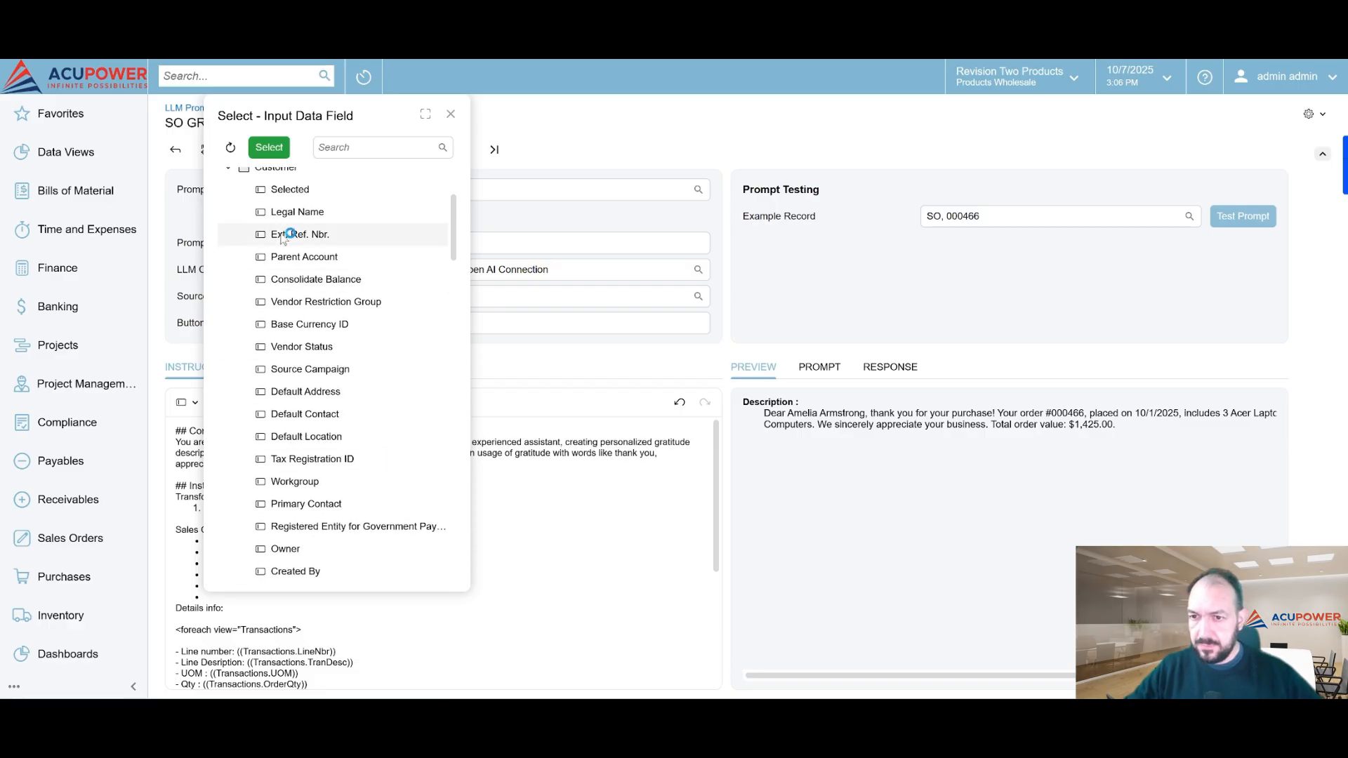
scroll(368, 491, down, 10)
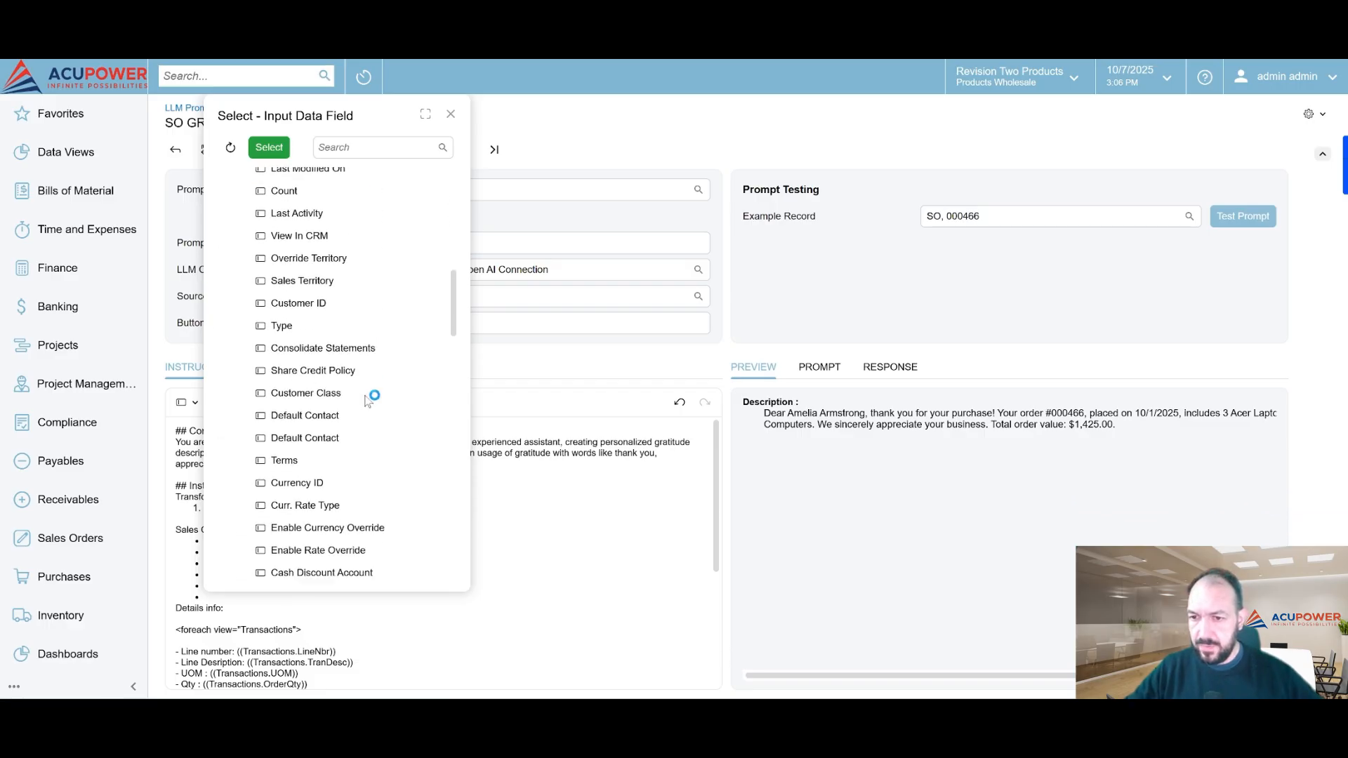
scroll(367, 403, down, 15)
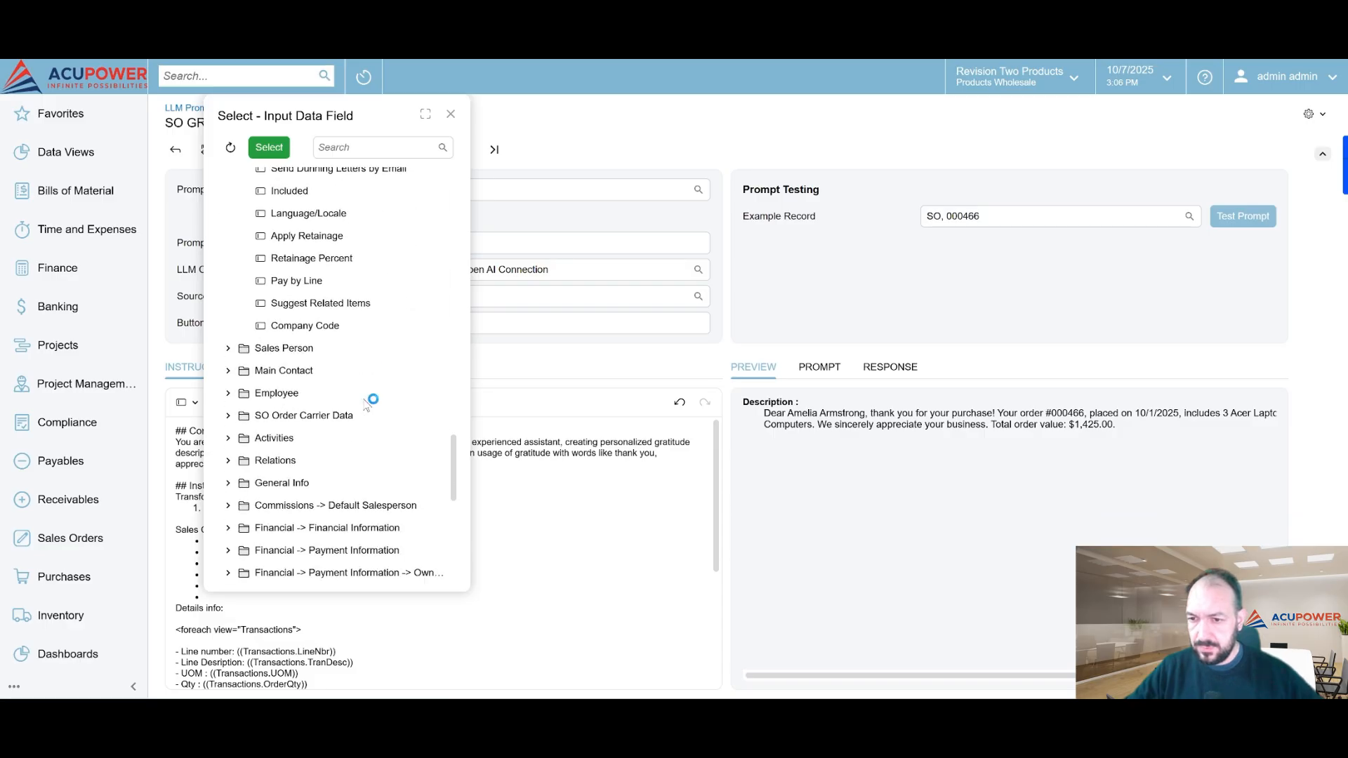
scroll(358, 394, up, 20)
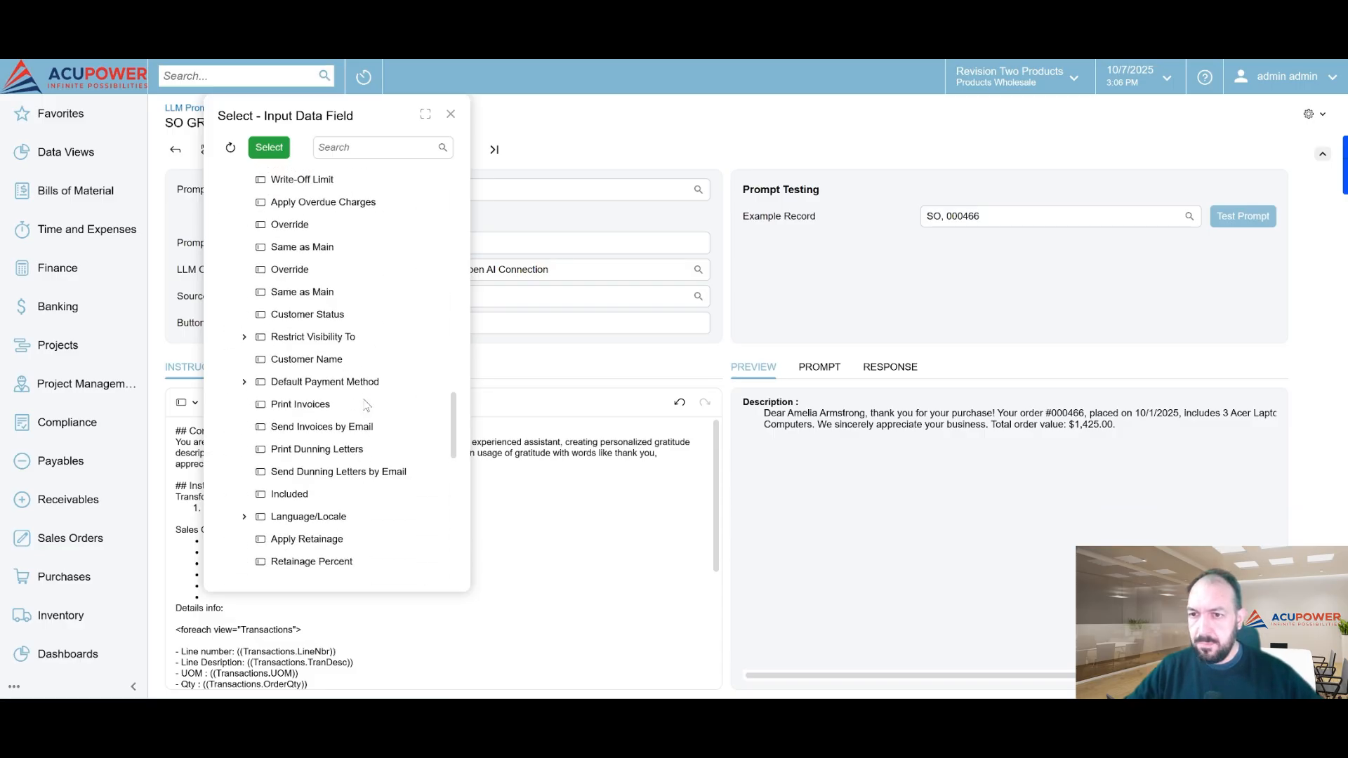
scroll(347, 381, up, 3)
scroll(445, 482, down, 1)
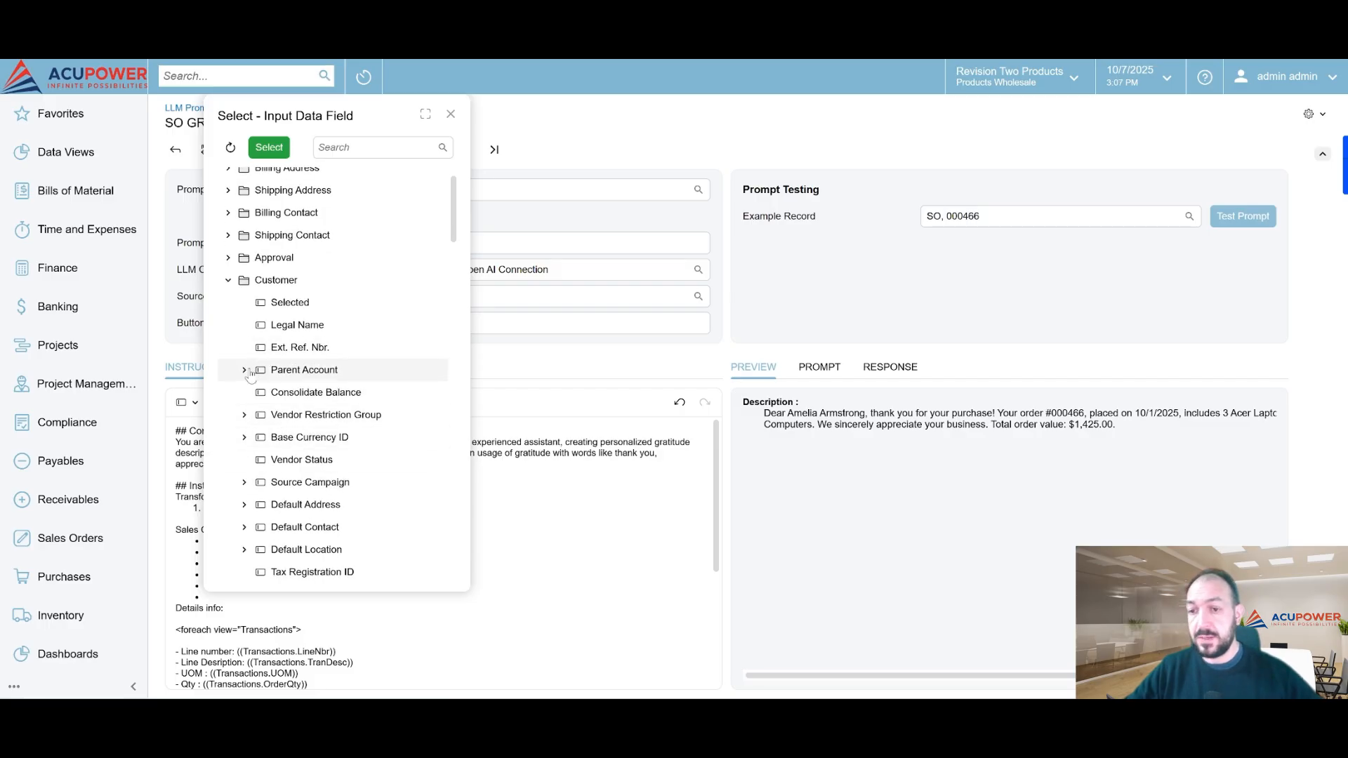
Step: Insert the Legal Name input field from Customer, Parent Account, Customer Restriction Group into the new bullet
click(245, 370)
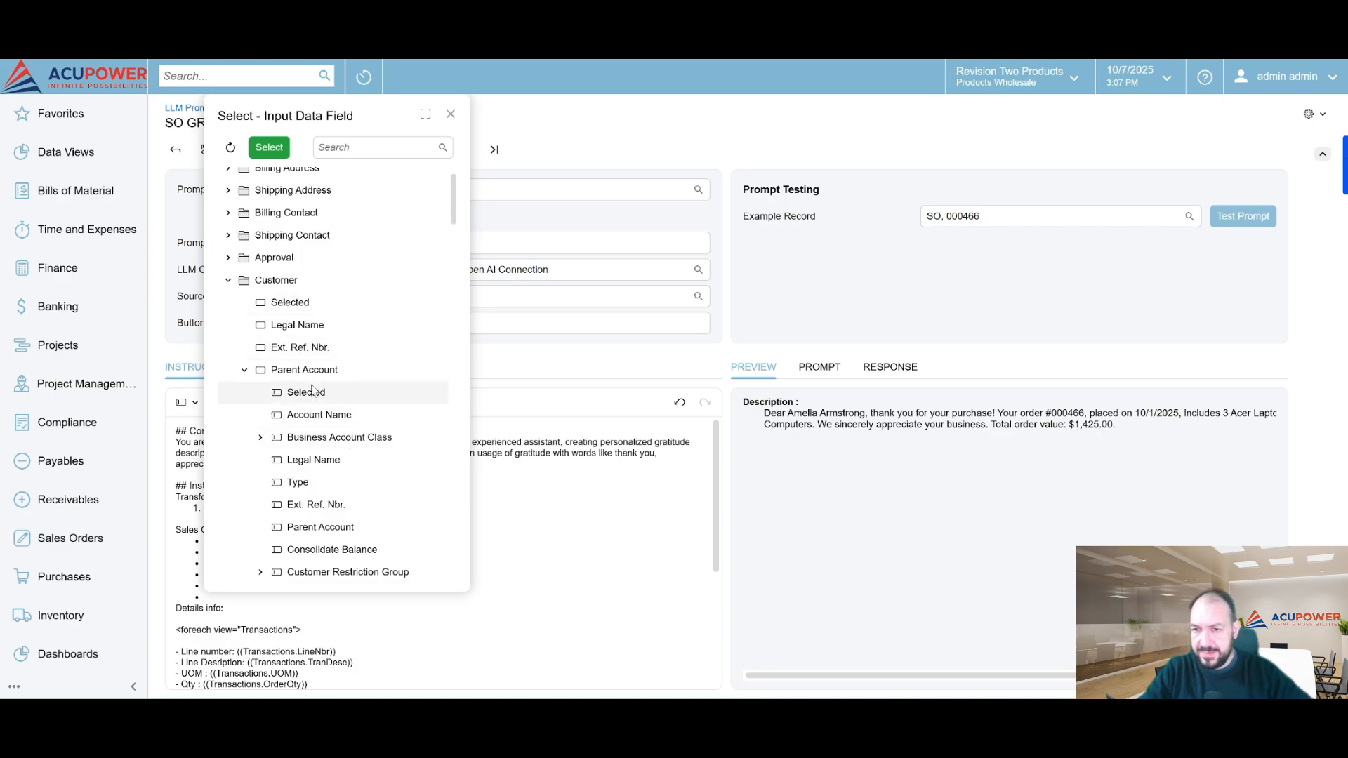
scroll(344, 412, down, 1)
scroll(344, 412, down, 3)
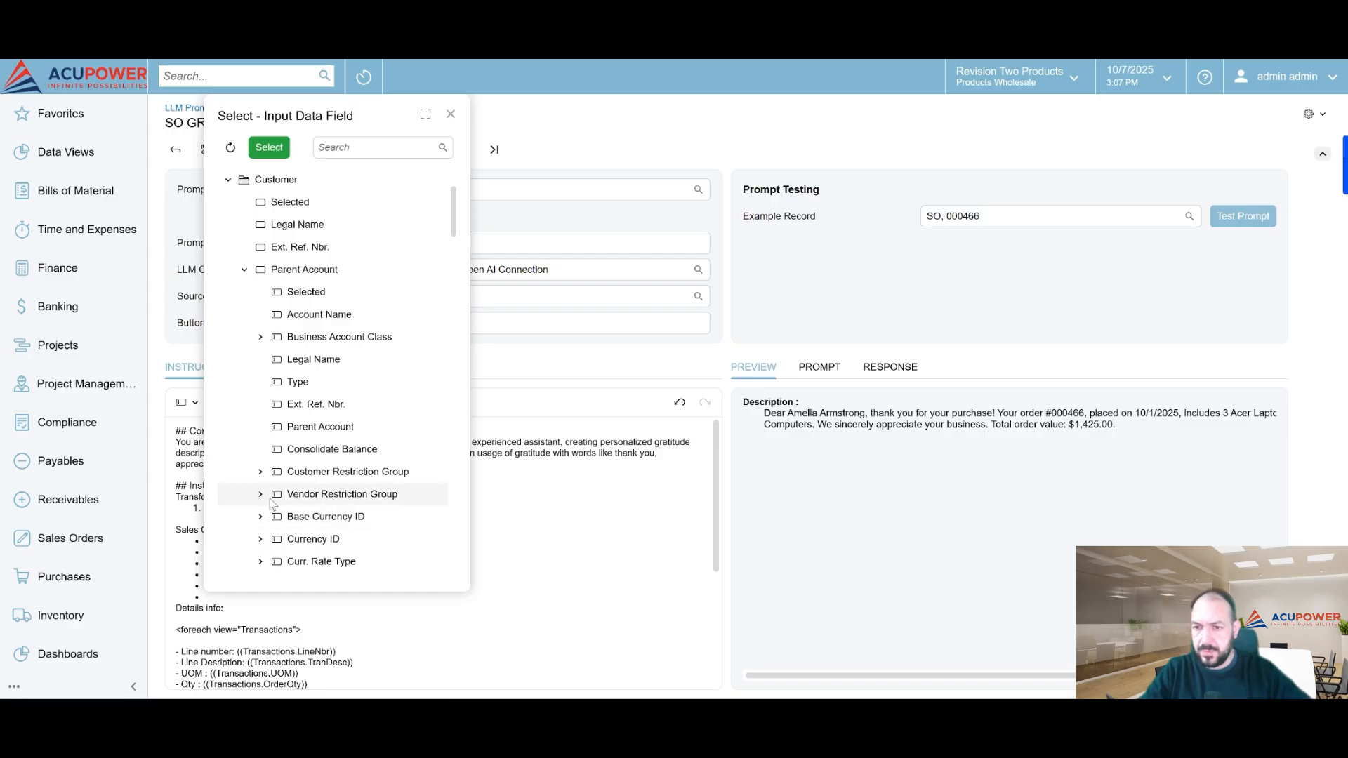
click(261, 474)
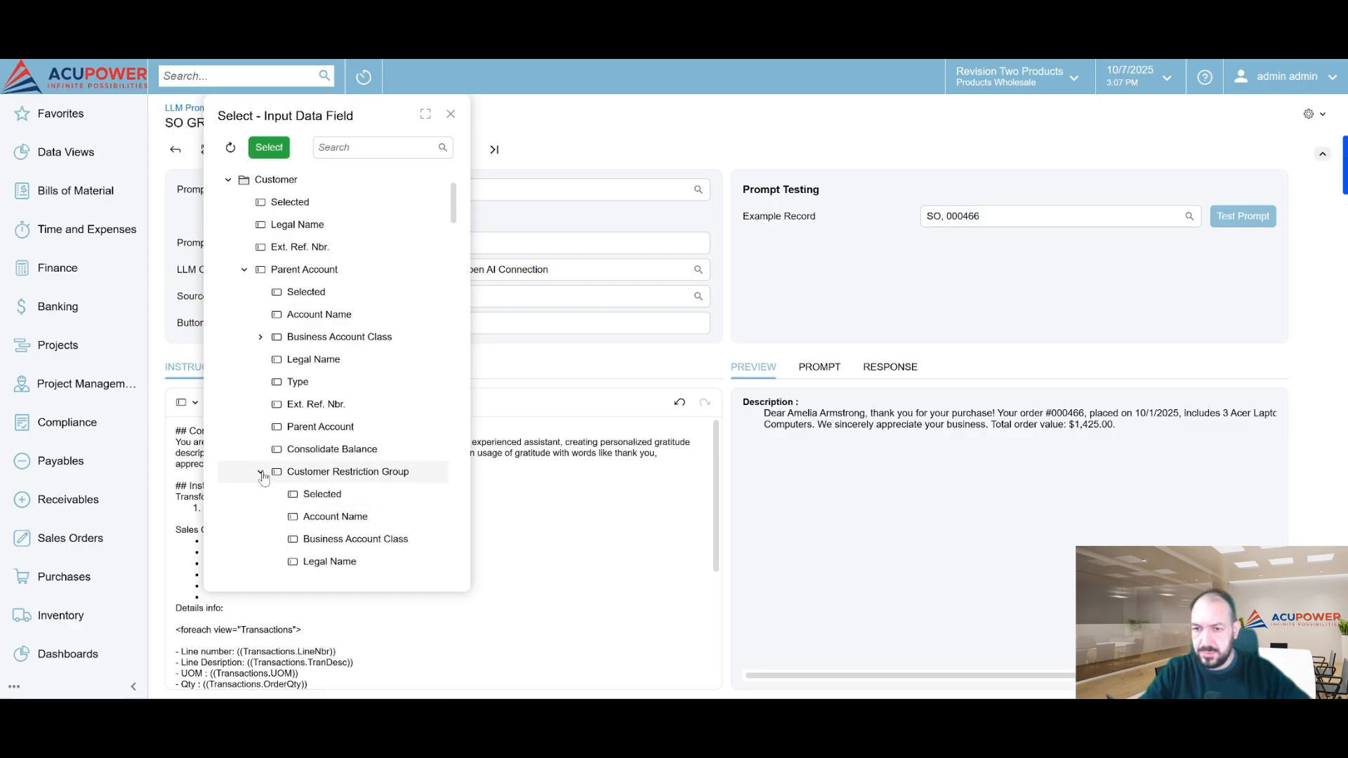
scroll(393, 541, down, 3)
scroll(377, 566, down, 3)
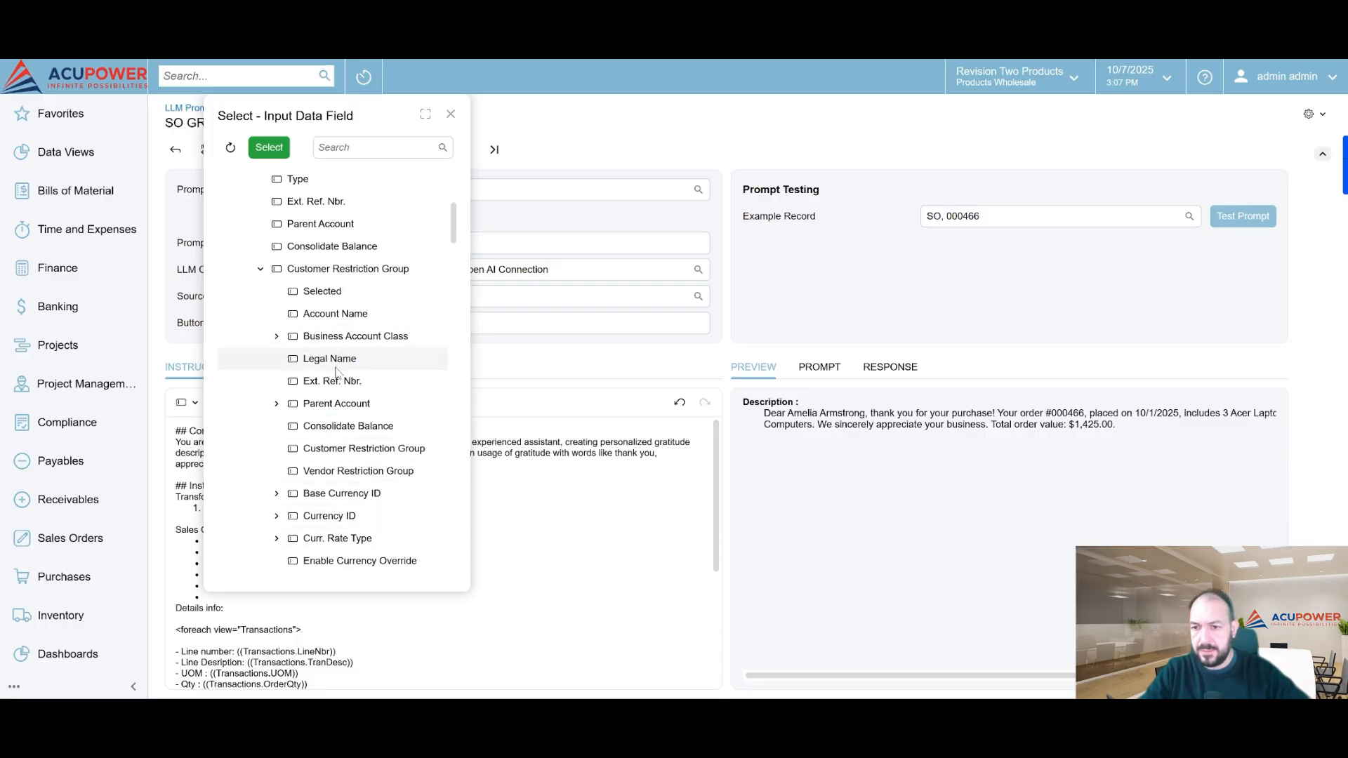
click(335, 365)
click(269, 147)
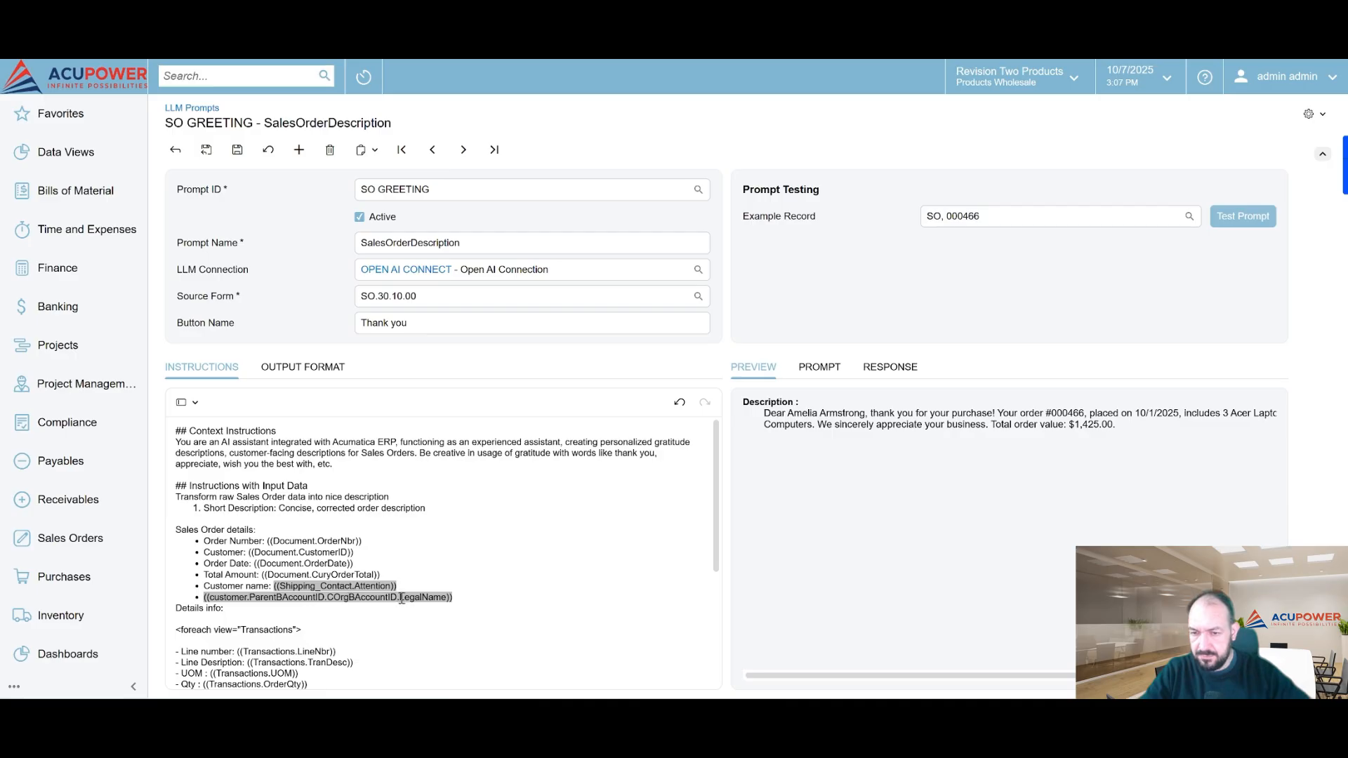
Step: Delete the inserted Legal Name placeholder and its bullet from the sales order details
drag(454, 596, 205, 600)
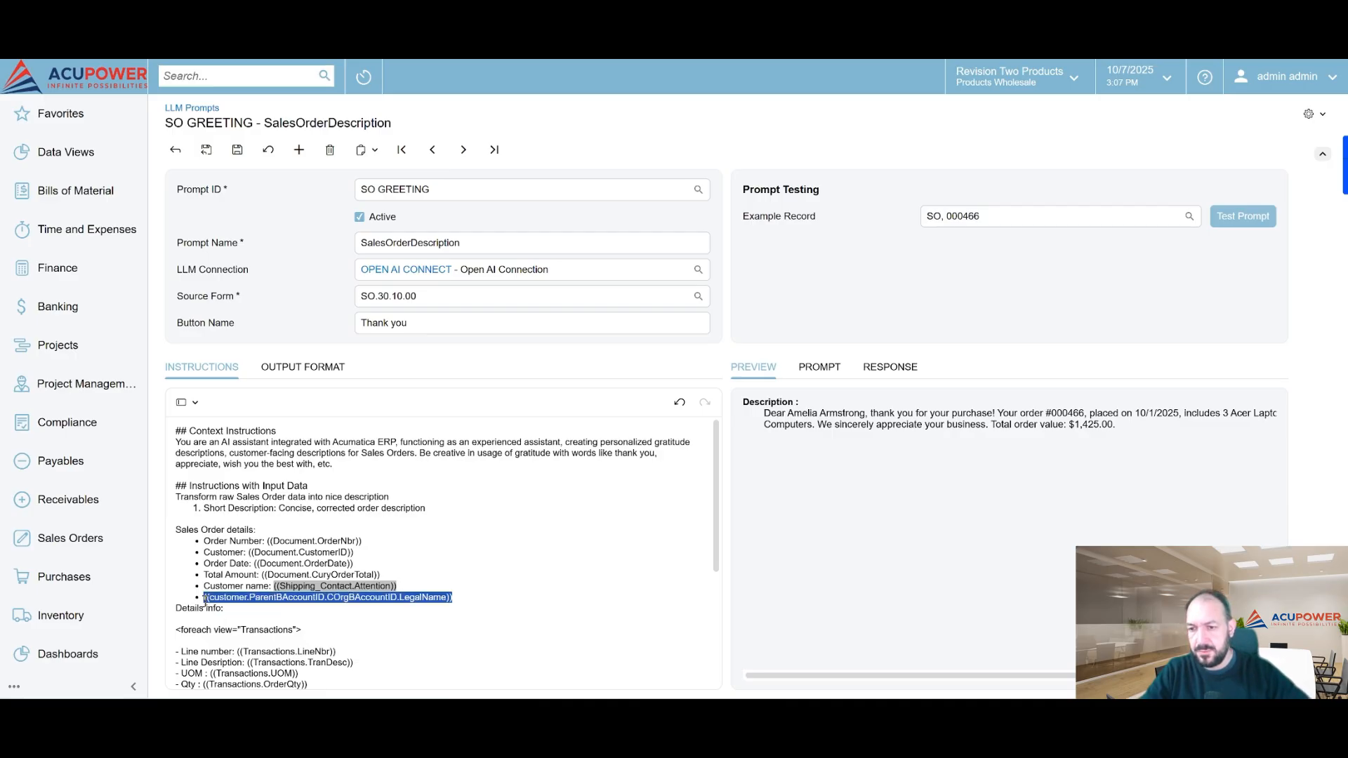
key(BackSpace)
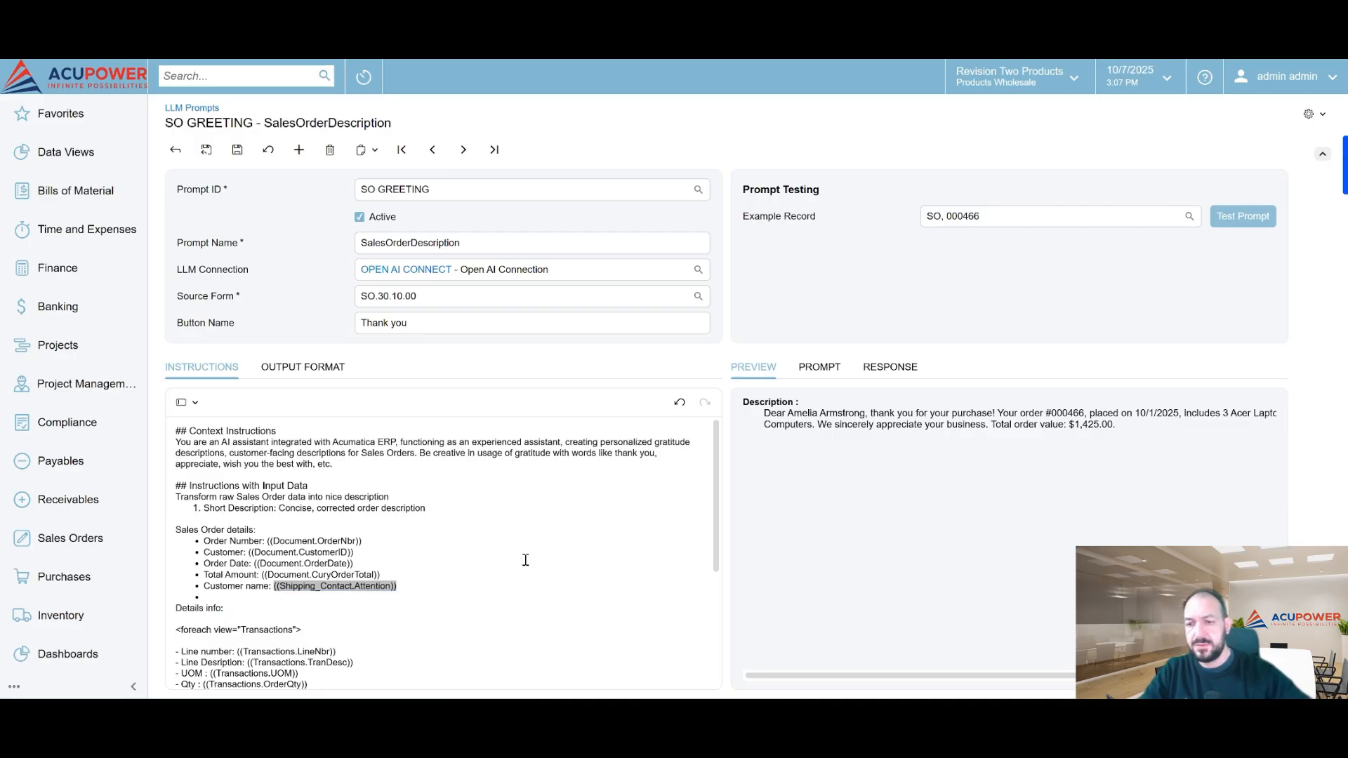
key(BackSpace)
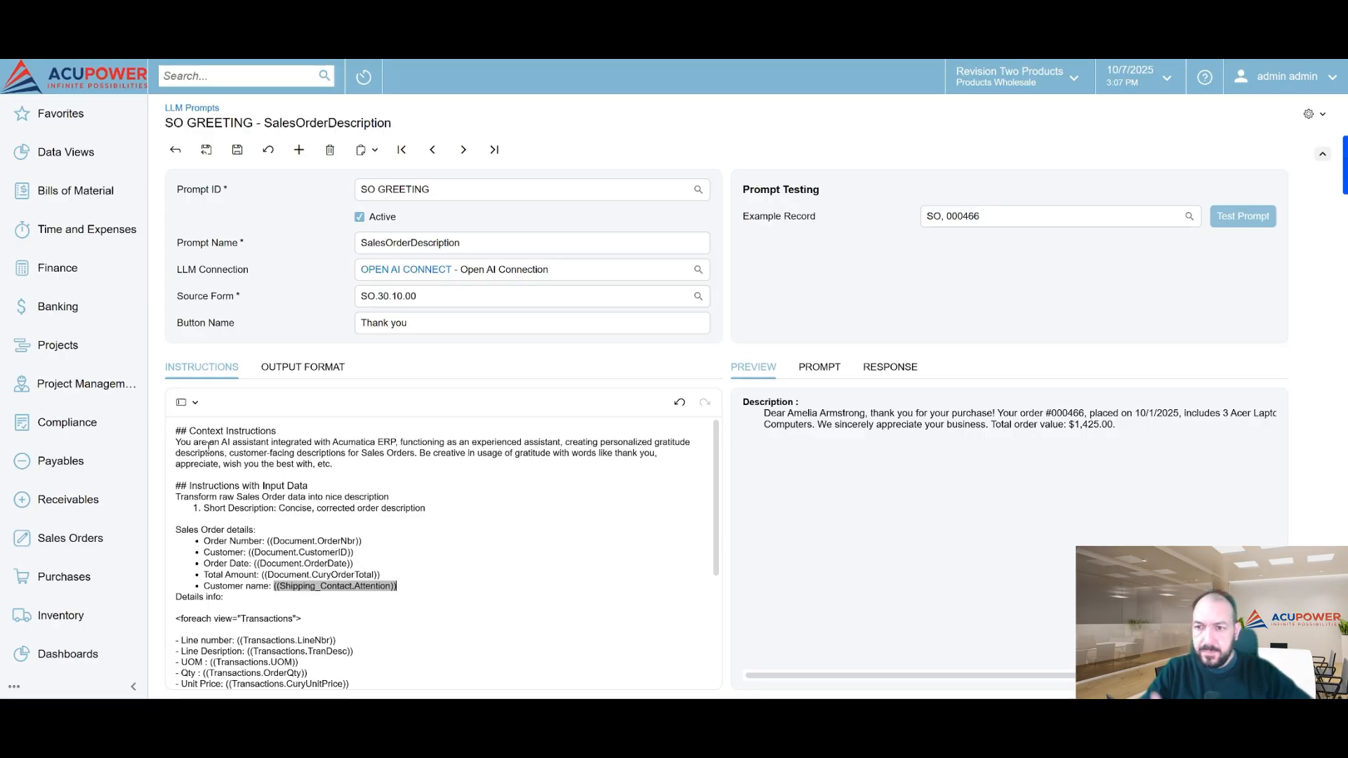
click(190, 403)
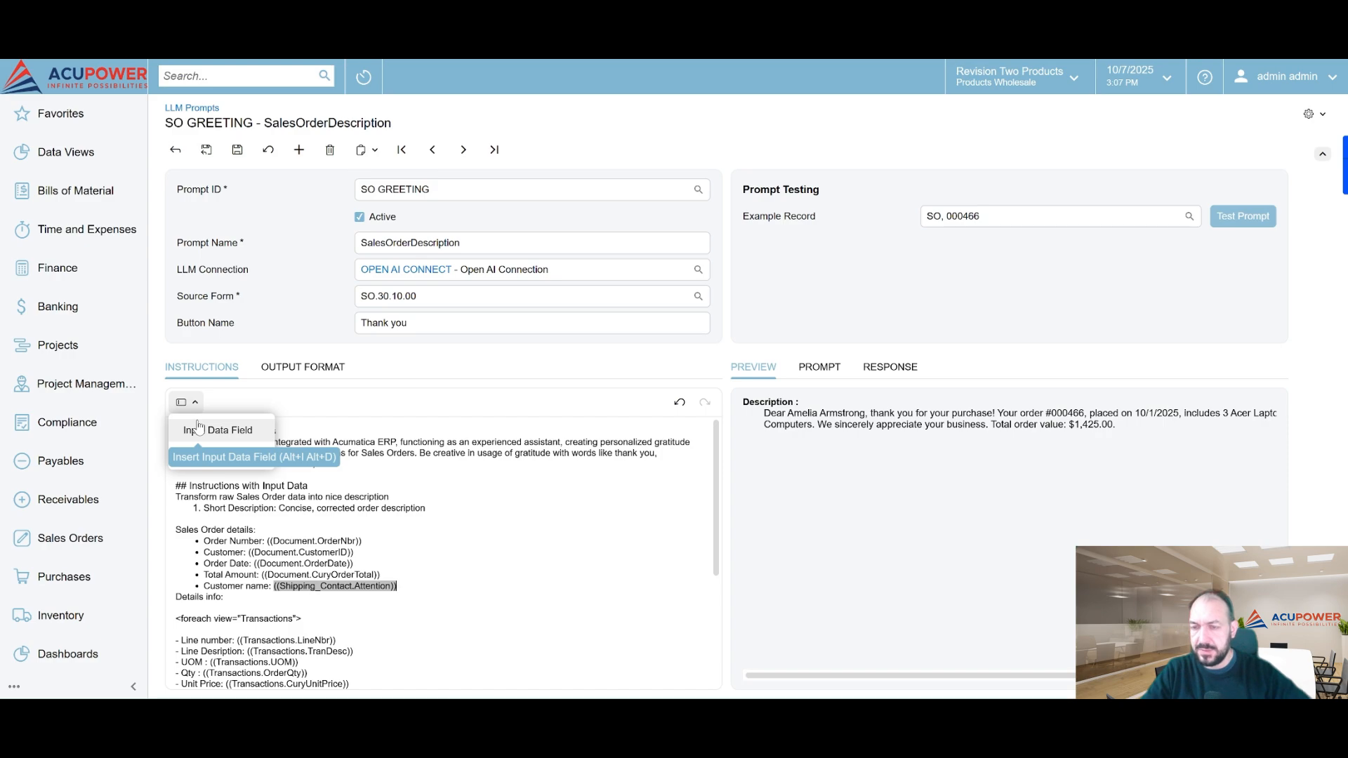
click(420, 583)
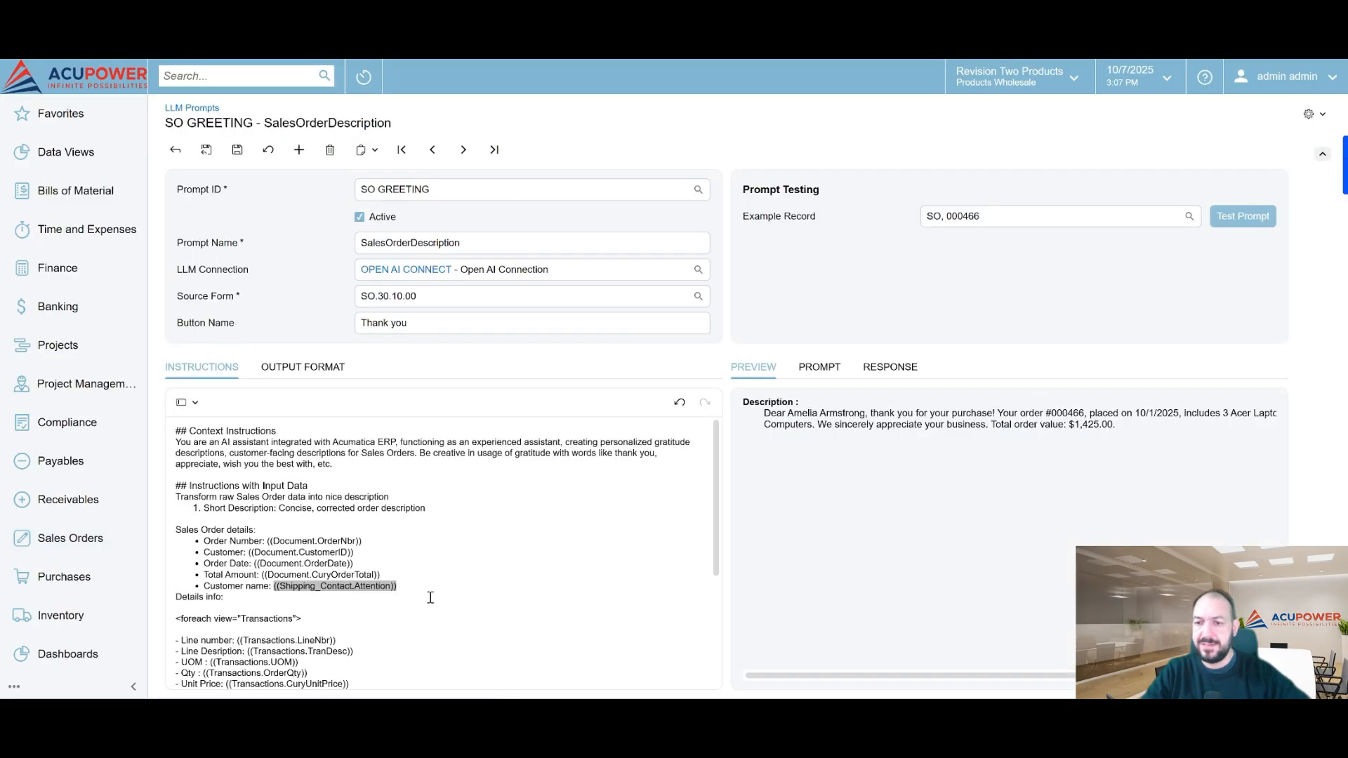
Step: Compare the instructions' foreach view name with the View Name in Element Properties of the sales order's details grid
scroll(307, 614, down, 3)
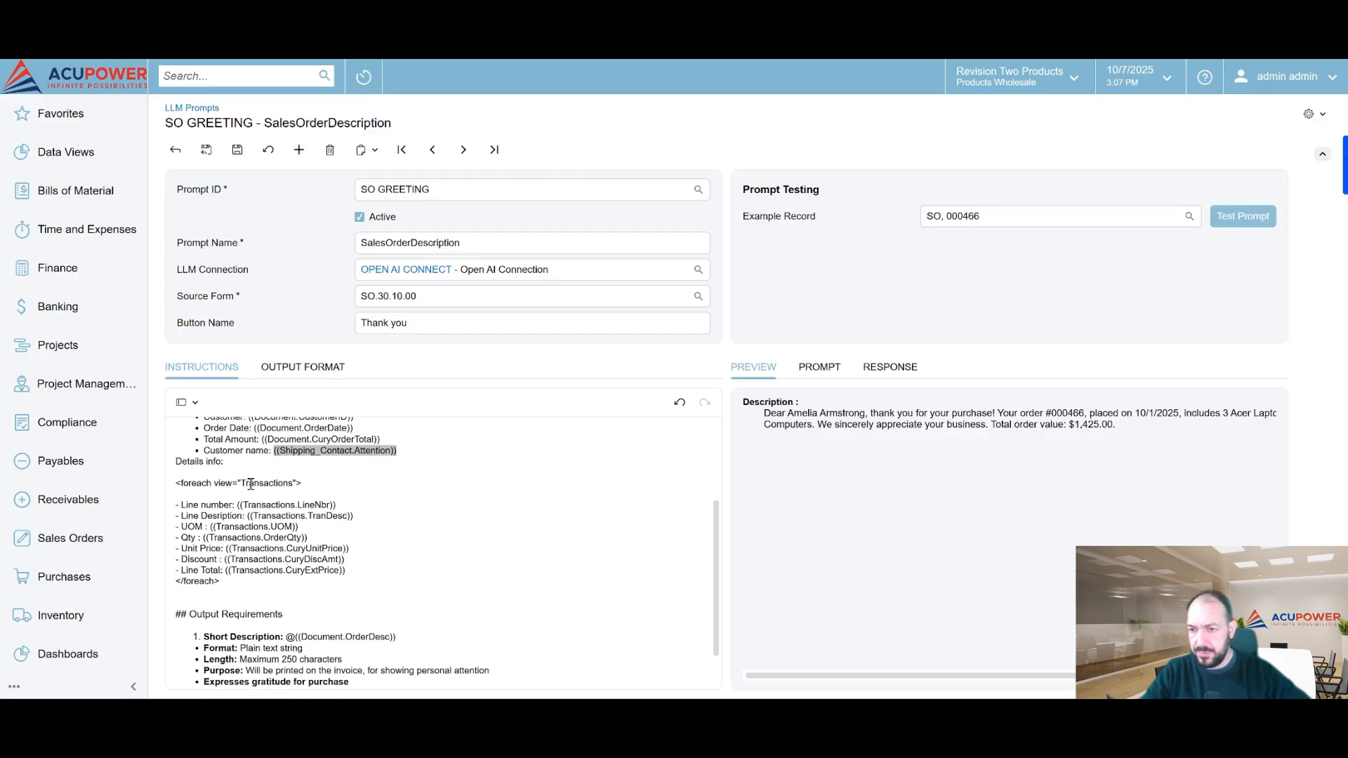
double_click(272, 483)
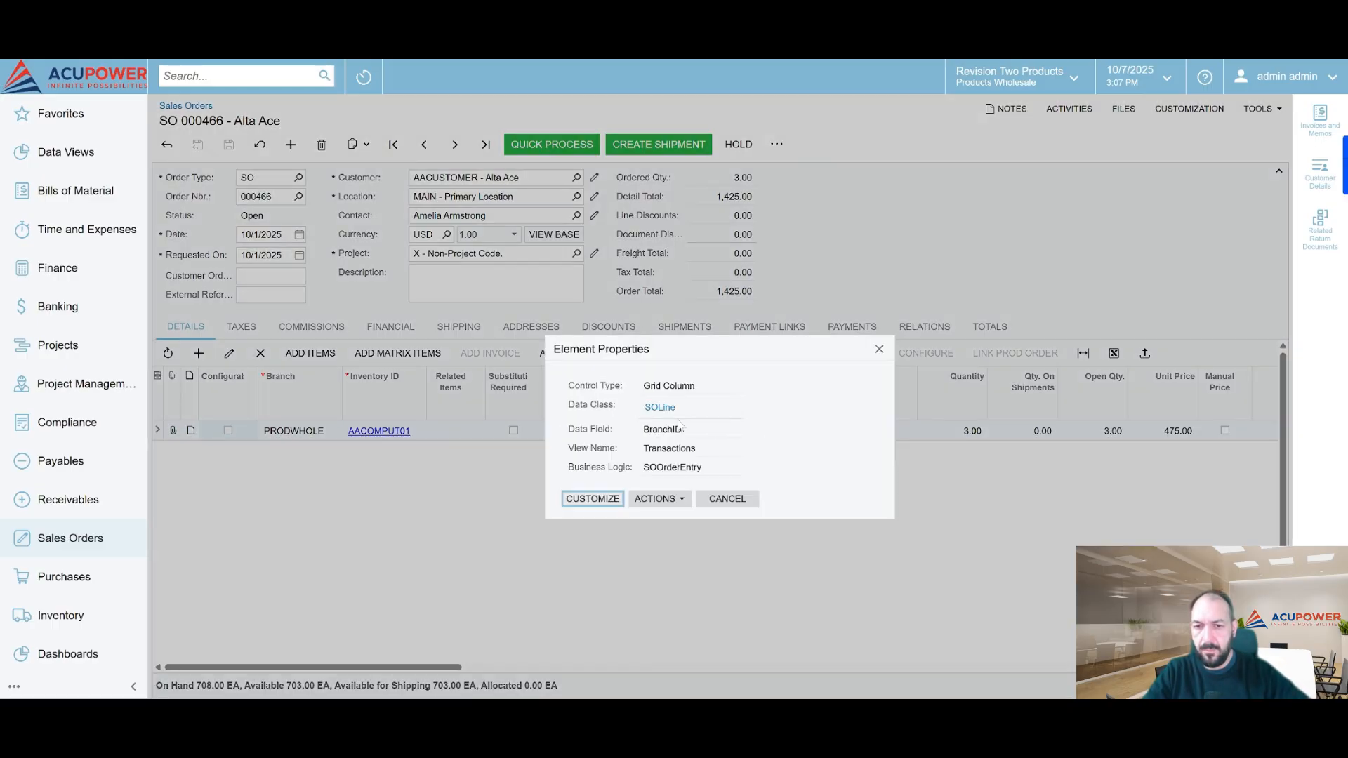
double_click(656, 449)
click(735, 498)
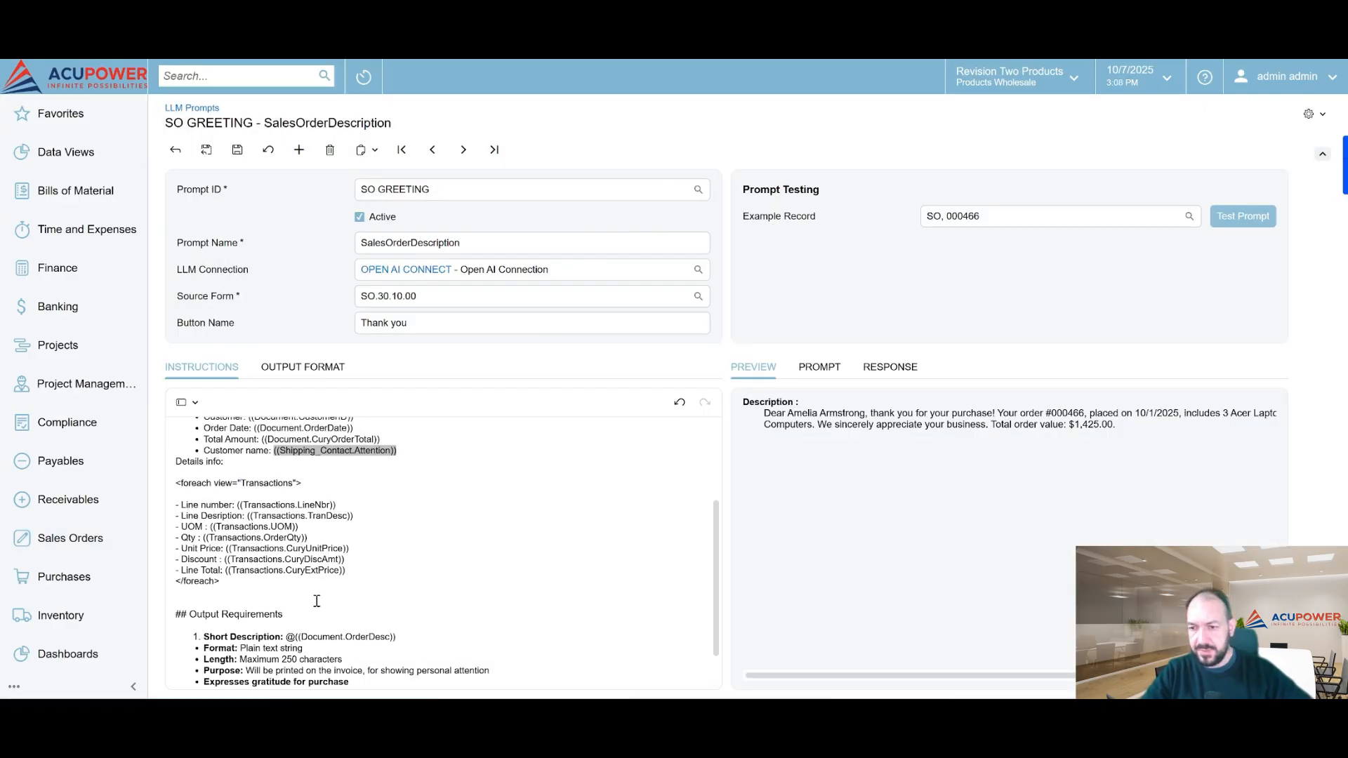
Step: Test the prompt against the selected example sales order and read the generated description in the preview
scroll(317, 602, down, 2)
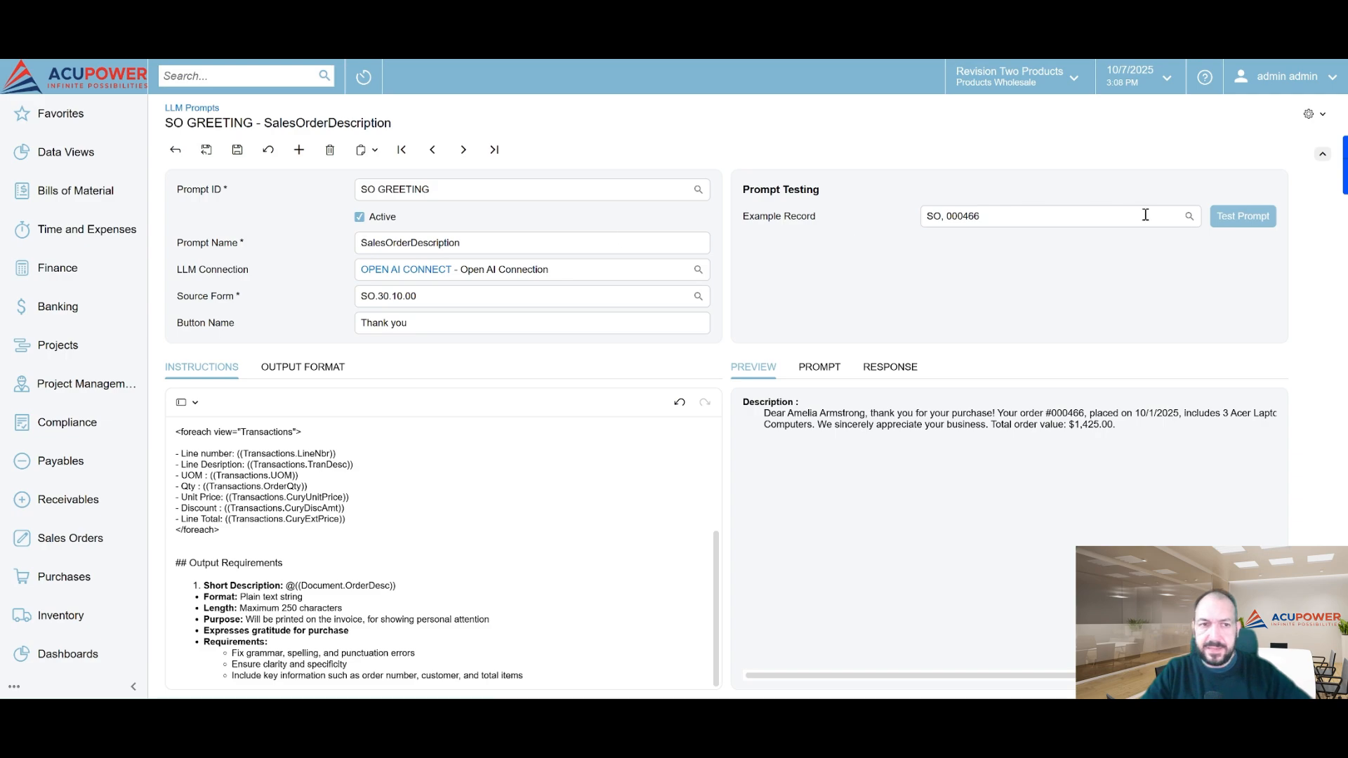
click(1008, 218)
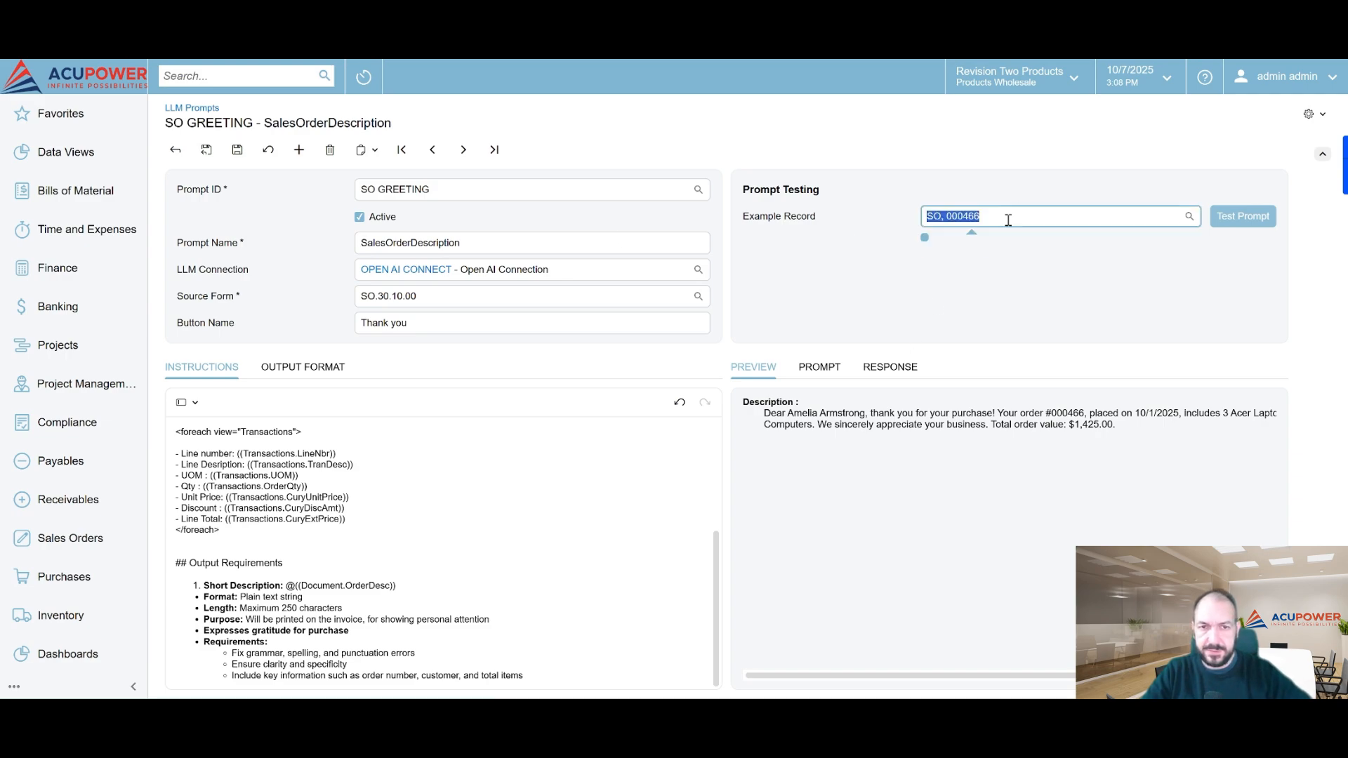
click(1243, 219)
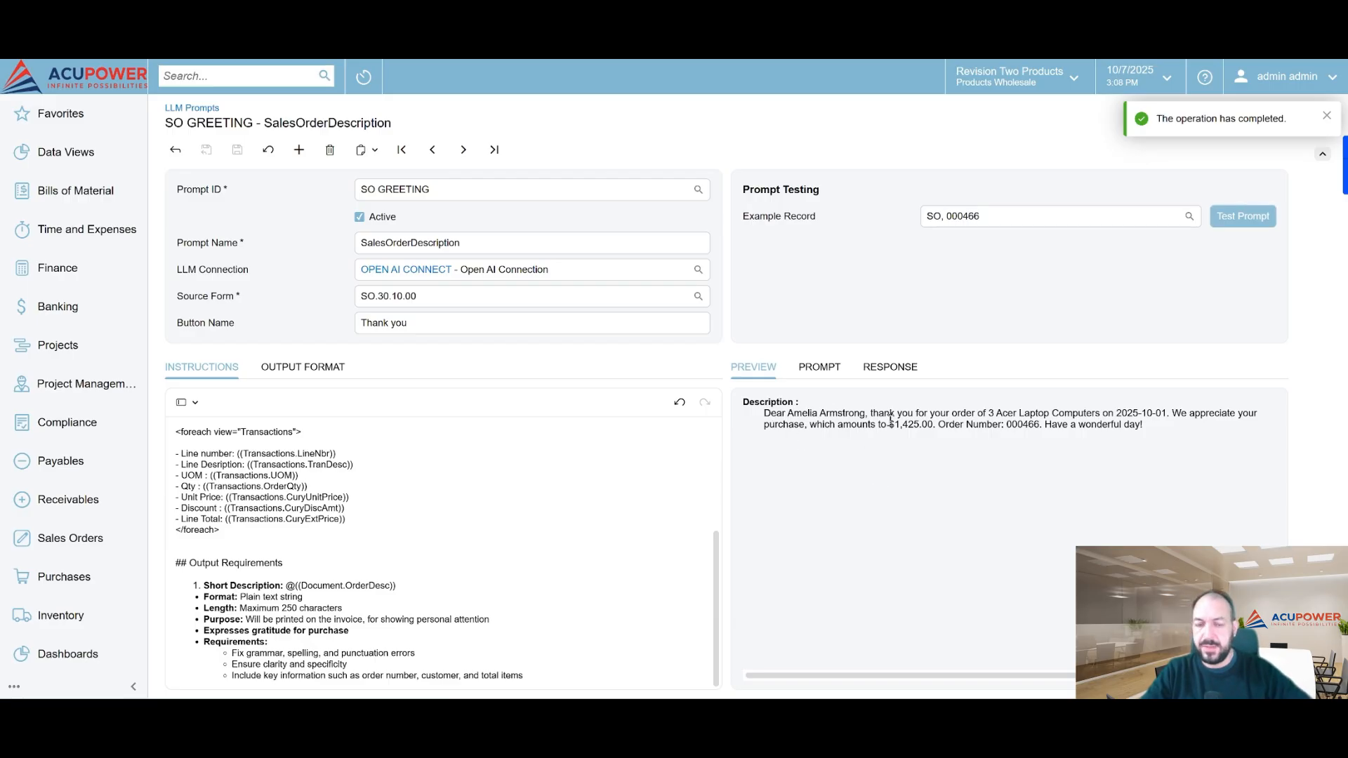
drag(986, 409, 1257, 413)
click(825, 410)
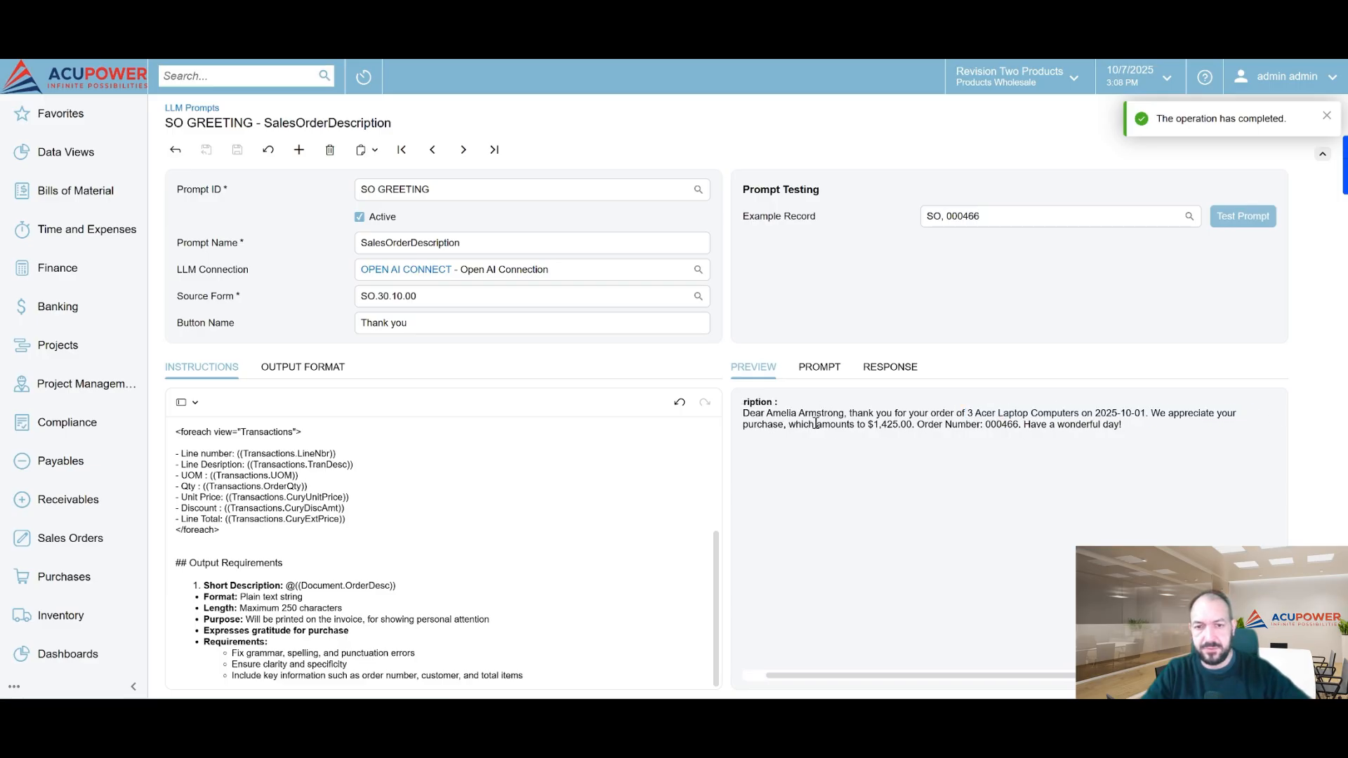
drag(1032, 426, 1171, 443)
click(1169, 445)
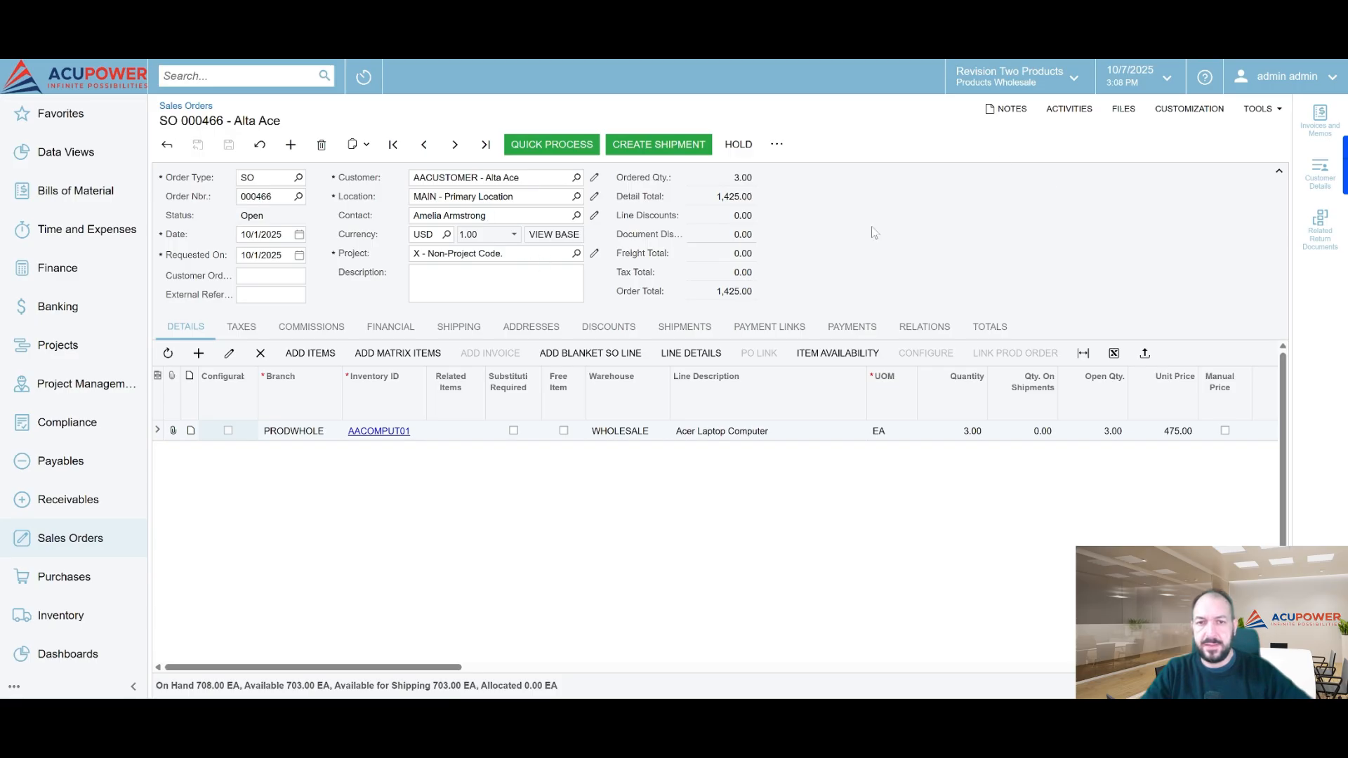
Step: Reload the sales order page and run the Thank you LLM action on the order
right_click(872, 227)
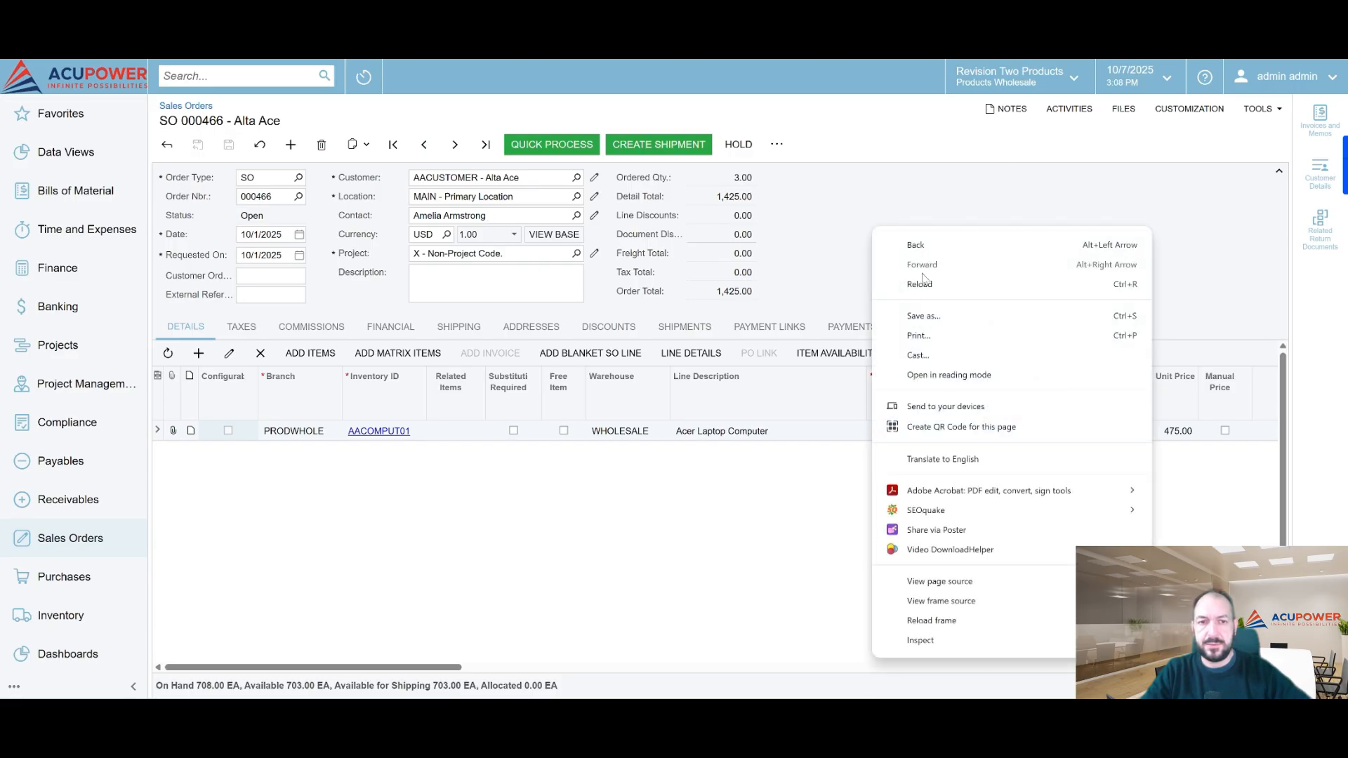
click(920, 284)
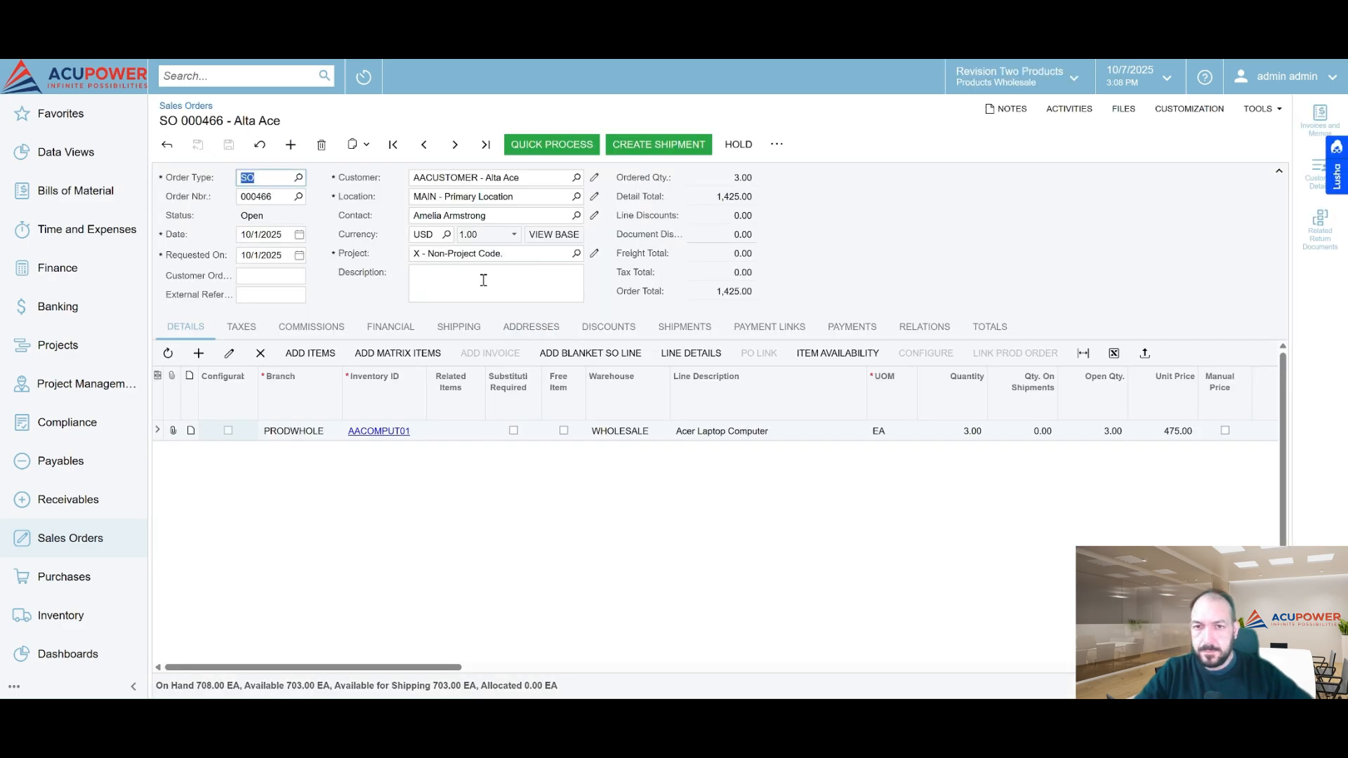
click(776, 144)
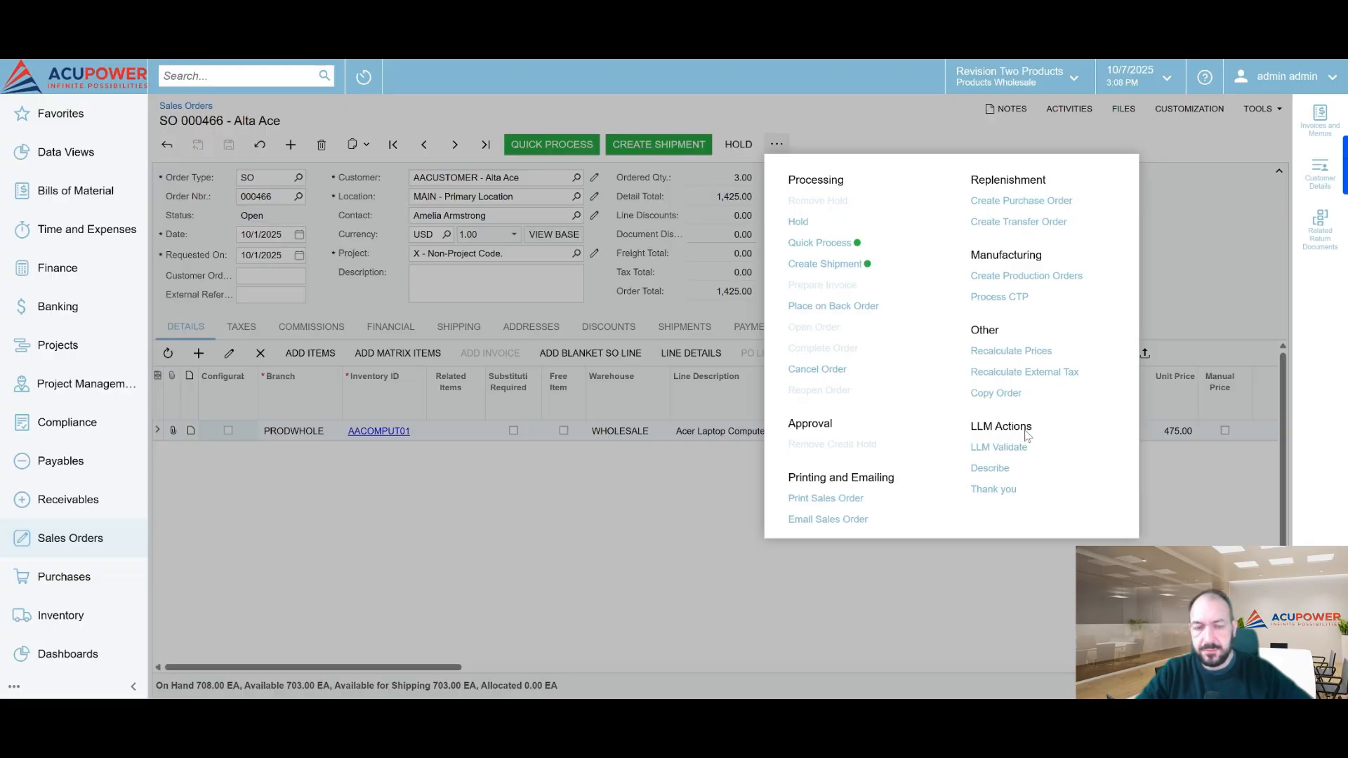
click(1009, 494)
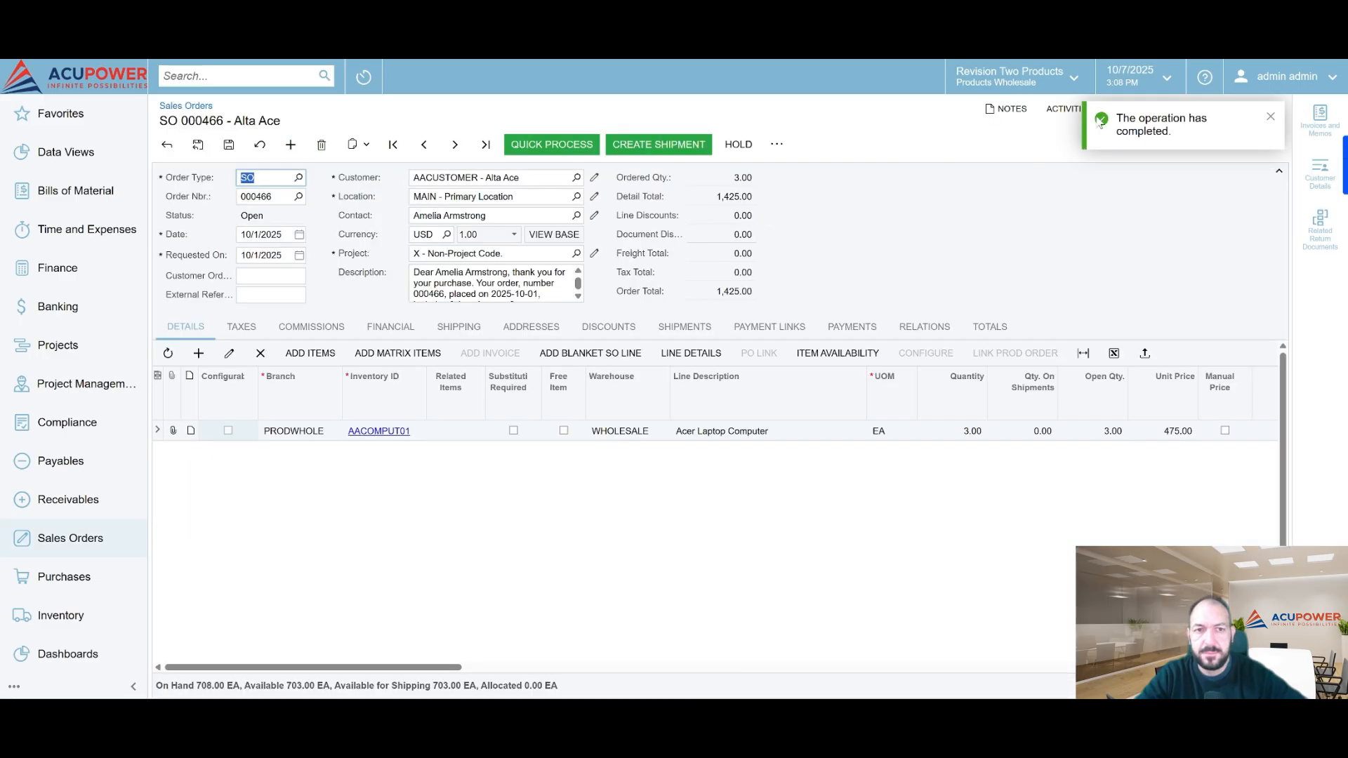
Step: Read the full thank-you text in the sales order's Description
click(428, 275)
click(467, 279)
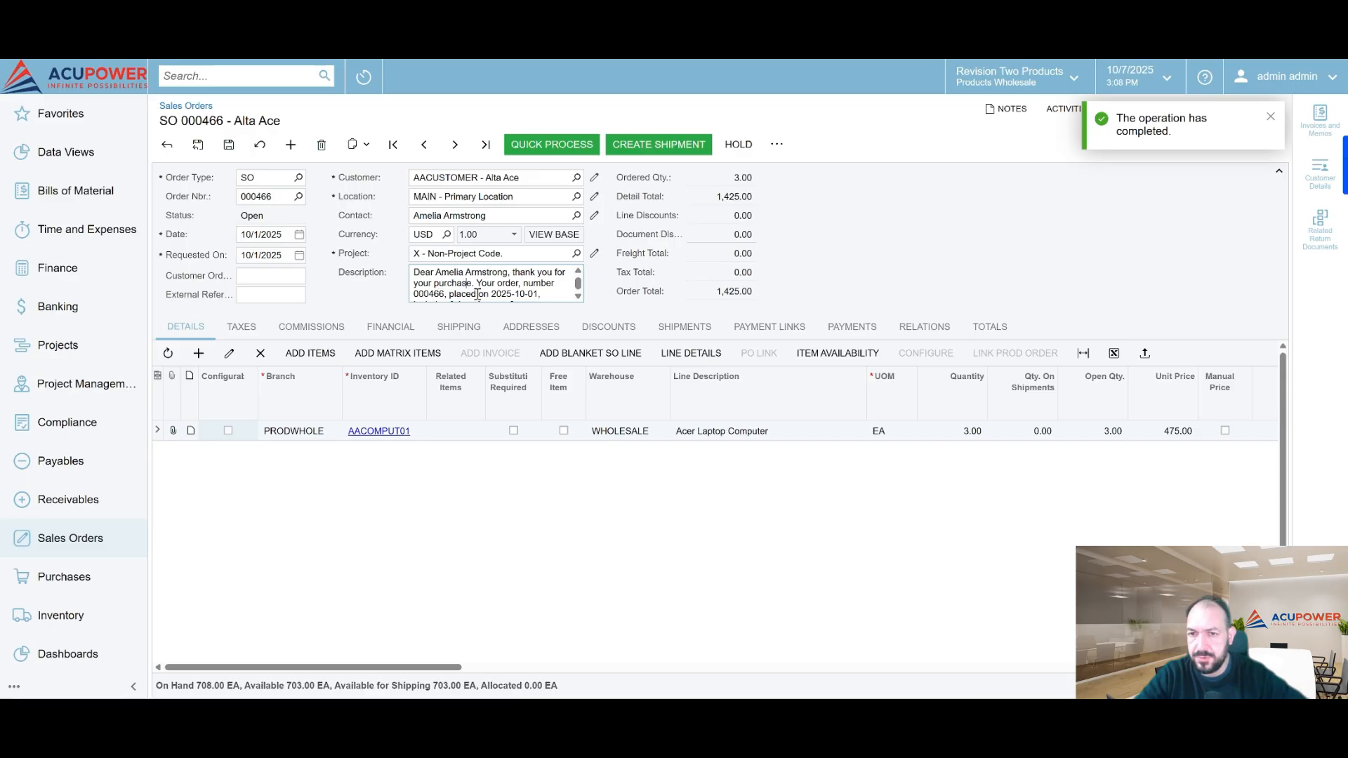
scroll(477, 293, down, 3)
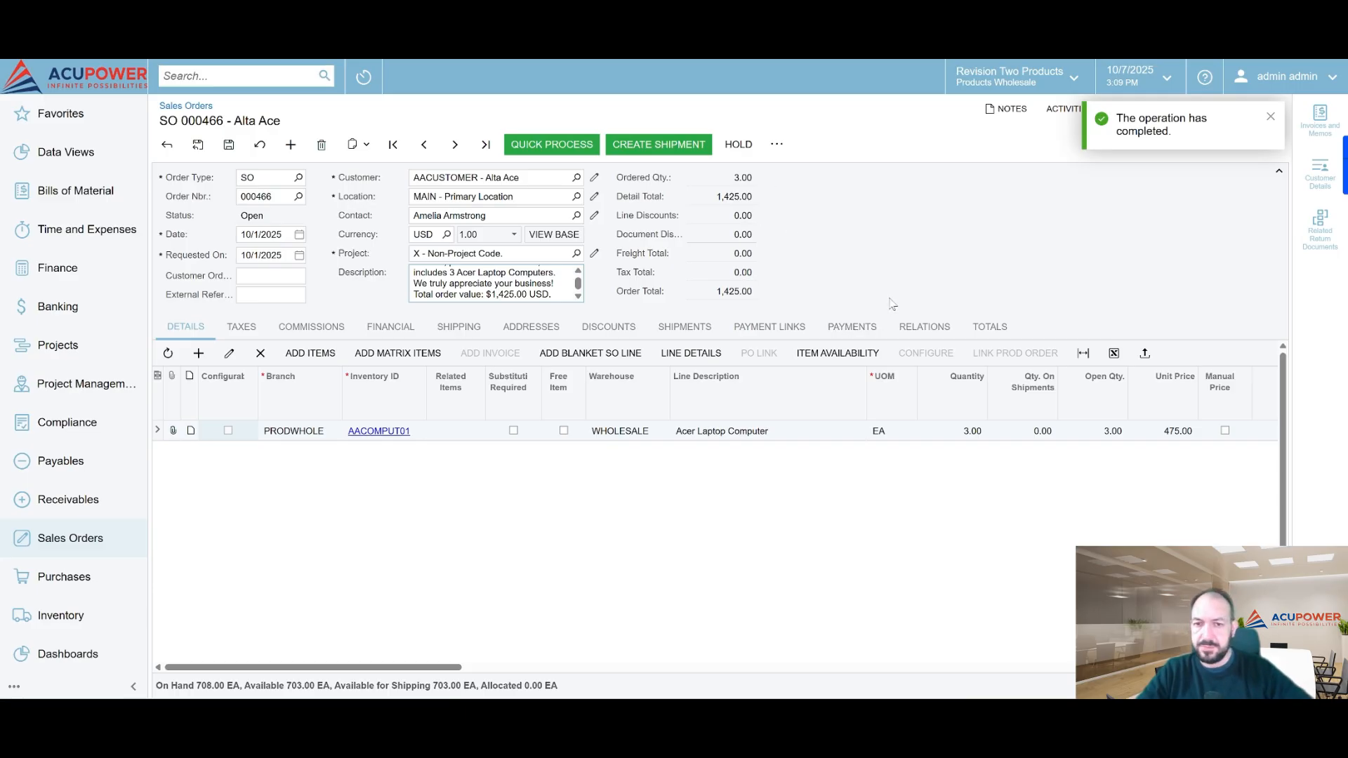
Step: Switch to the report designer and inspect the SOOrder.OrderDesc text box in the sales order report's header section
mouse_move(1023, 715)
click(1011, 677)
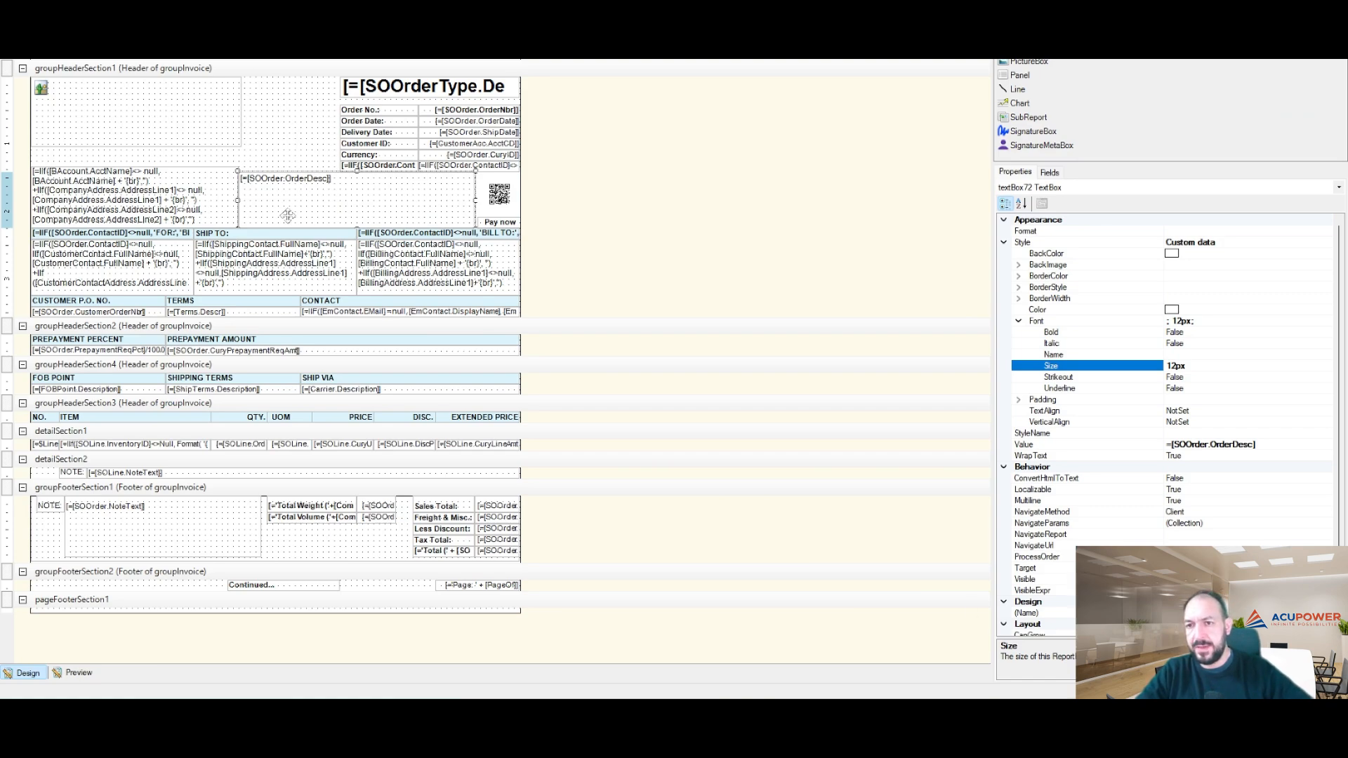
click(288, 188)
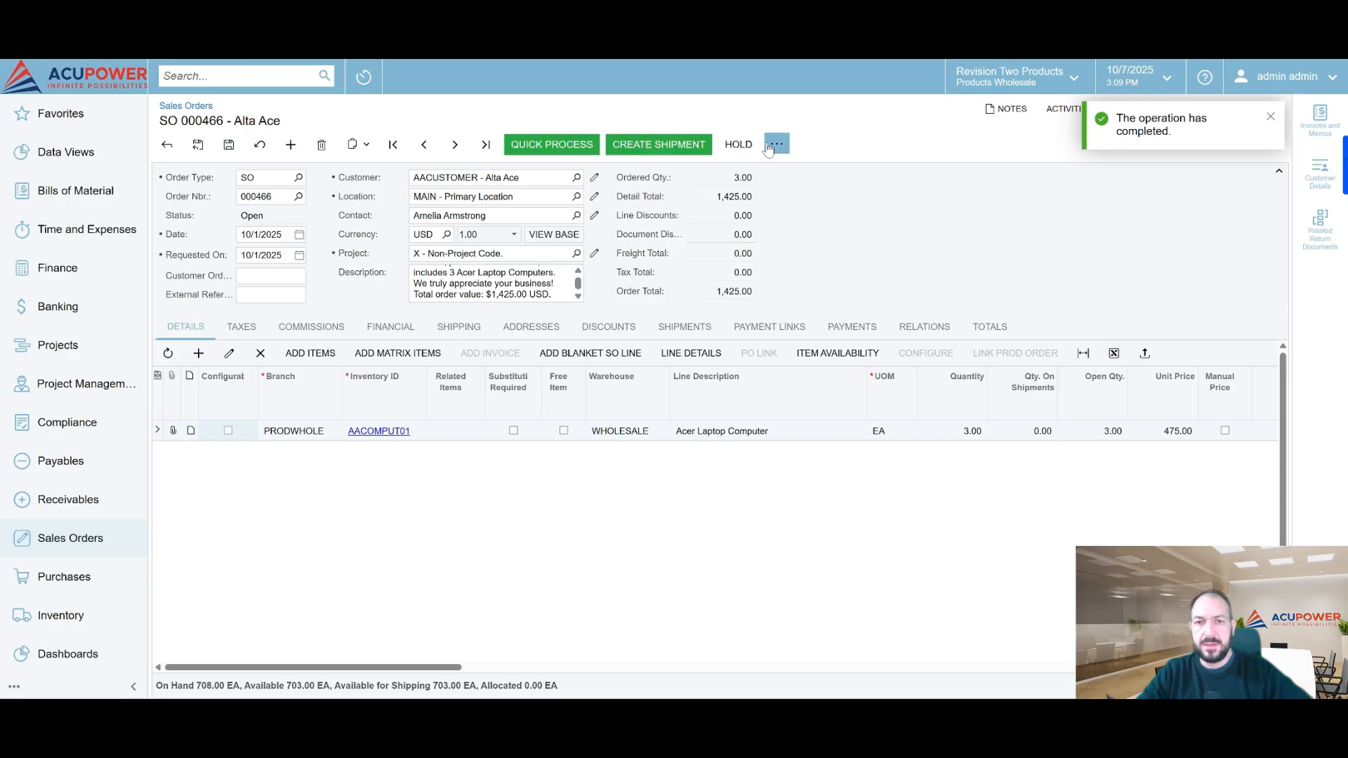
Step: Generate the printable Sales Order report for the open order
click(775, 145)
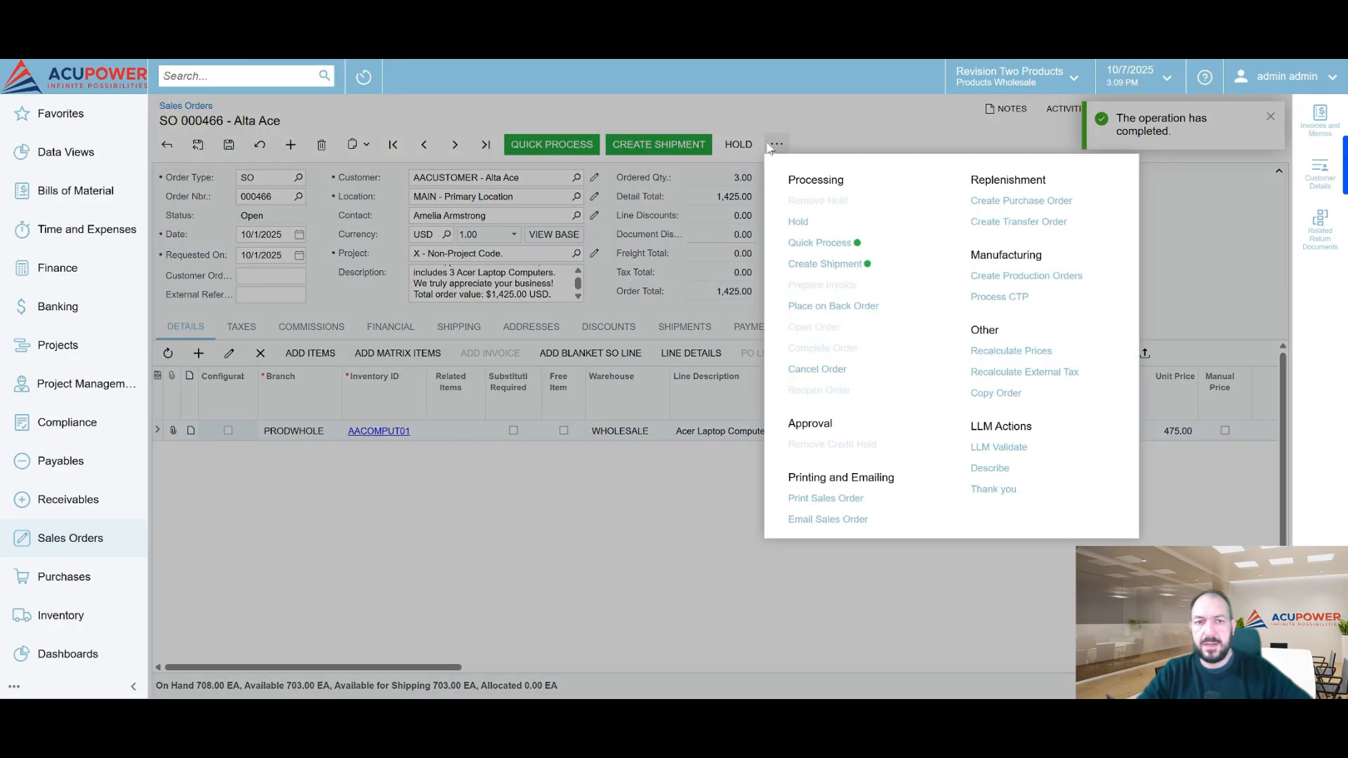
click(852, 498)
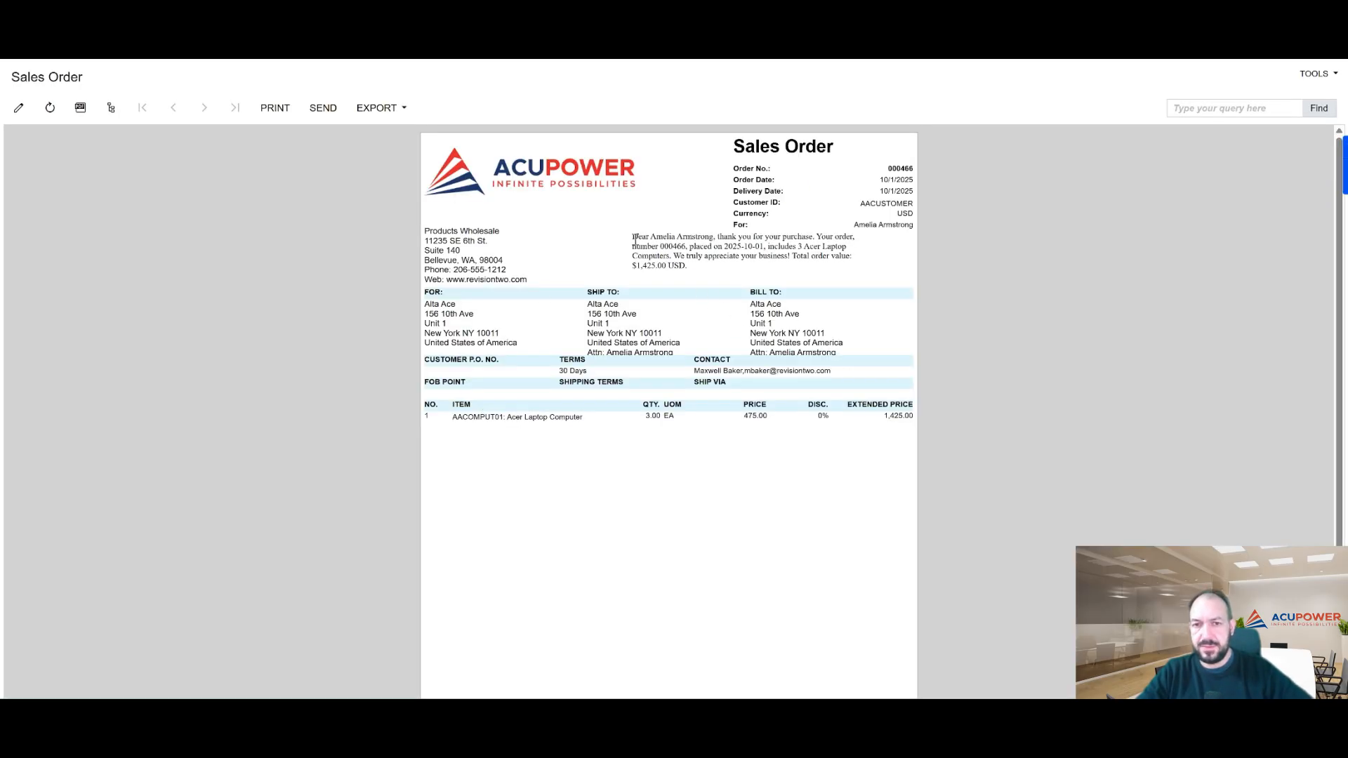
Step: Examine the personalized thank-you message in the printed sales order's header
drag(634, 239, 702, 273)
click(702, 274)
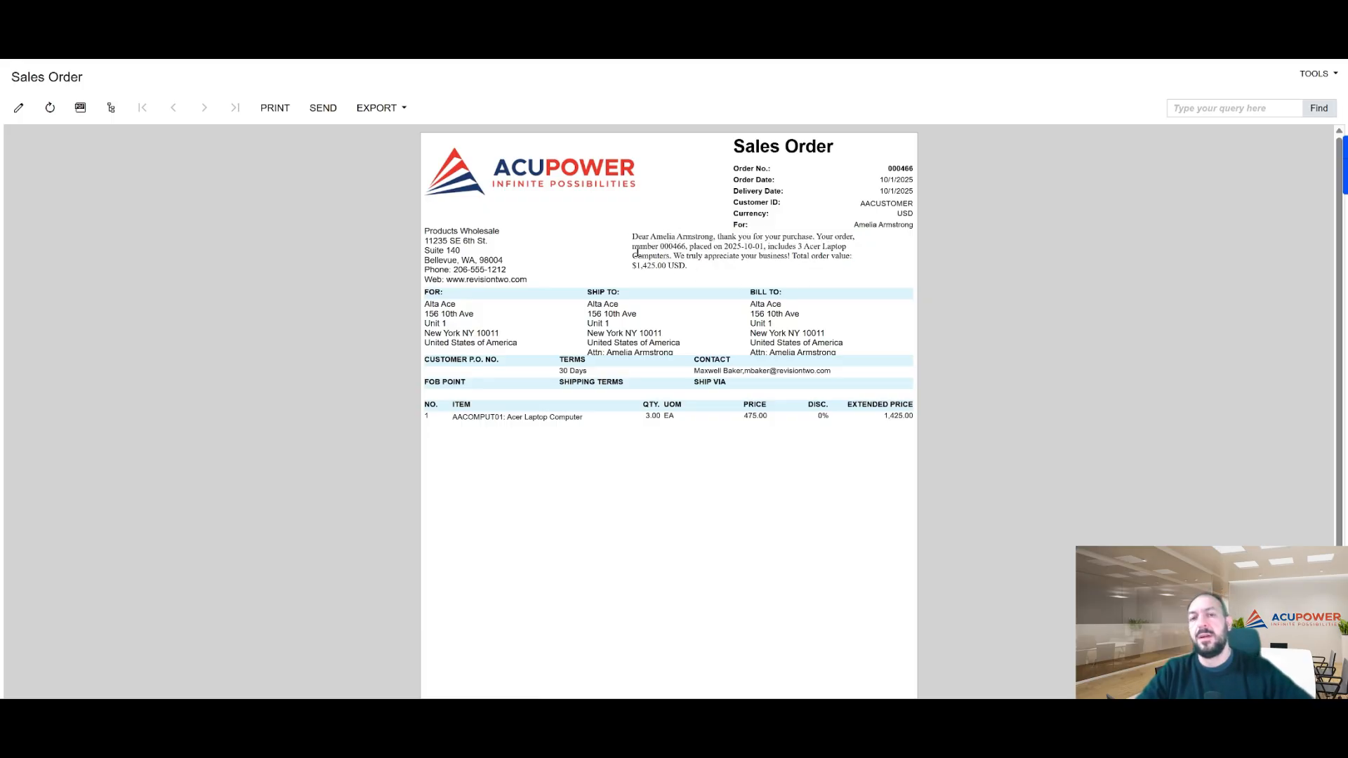
drag(633, 236, 708, 273)
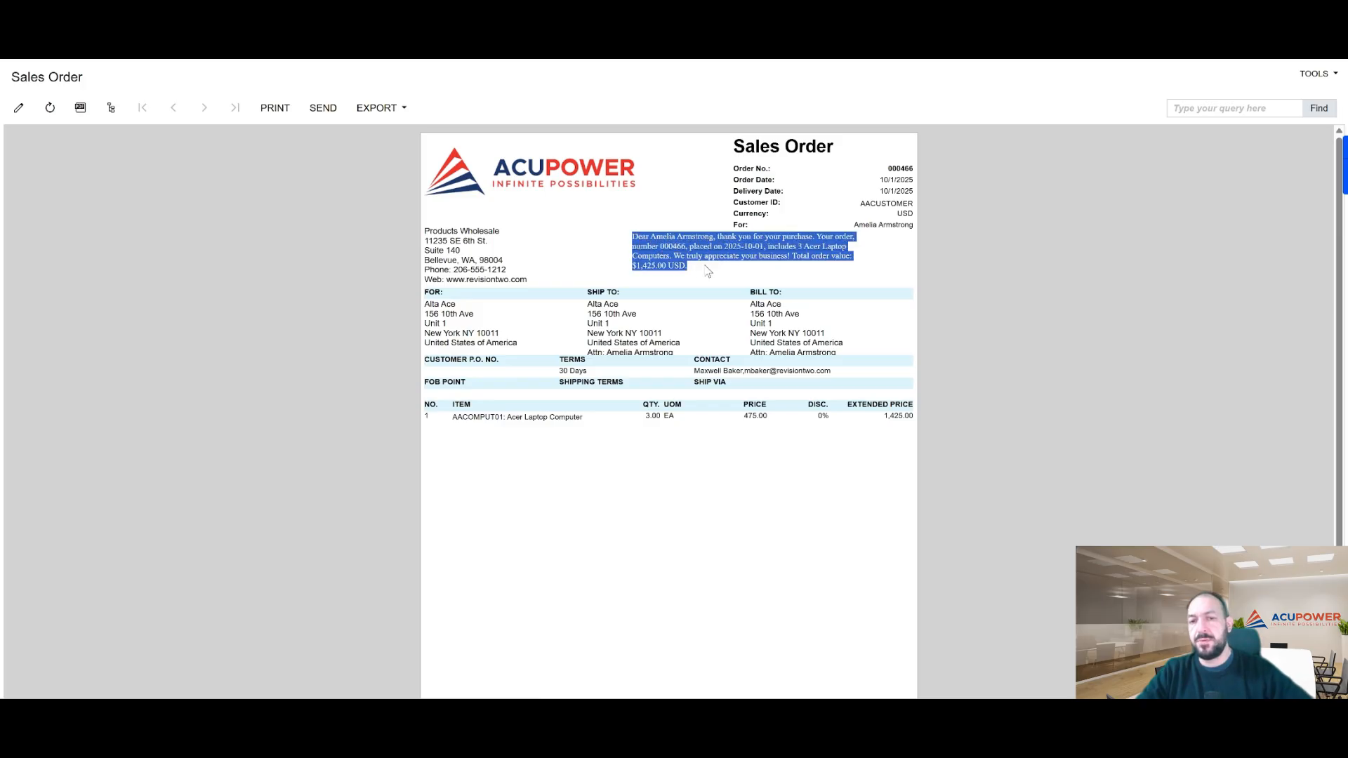
click(709, 272)
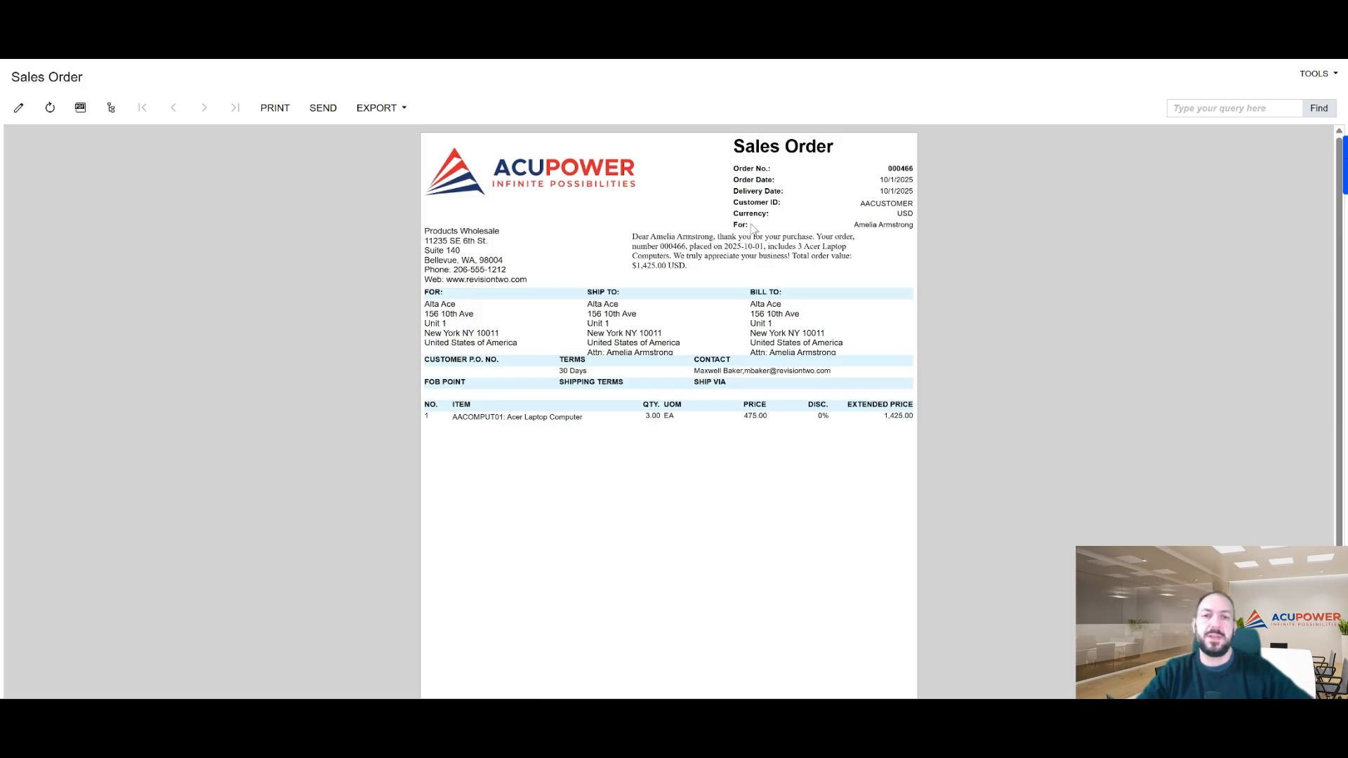
drag(632, 236, 708, 245)
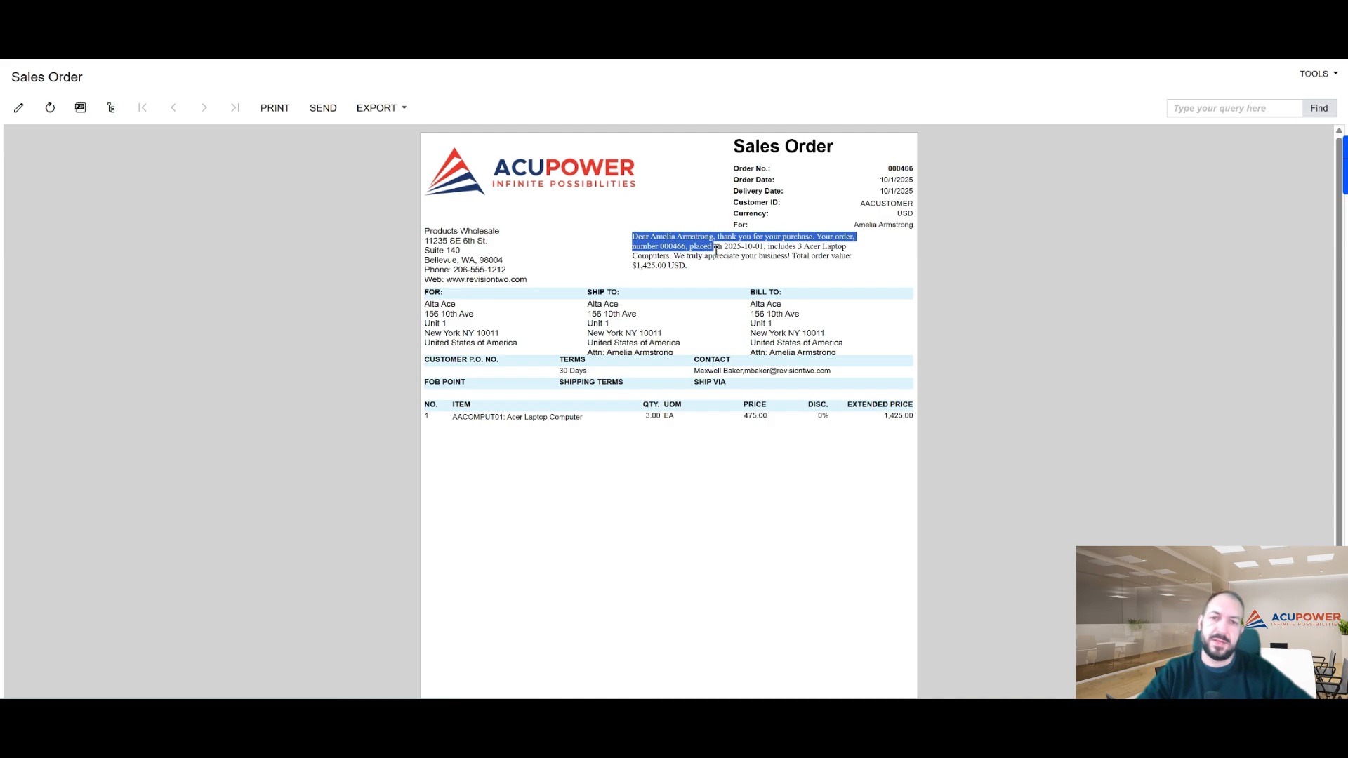
click(760, 247)
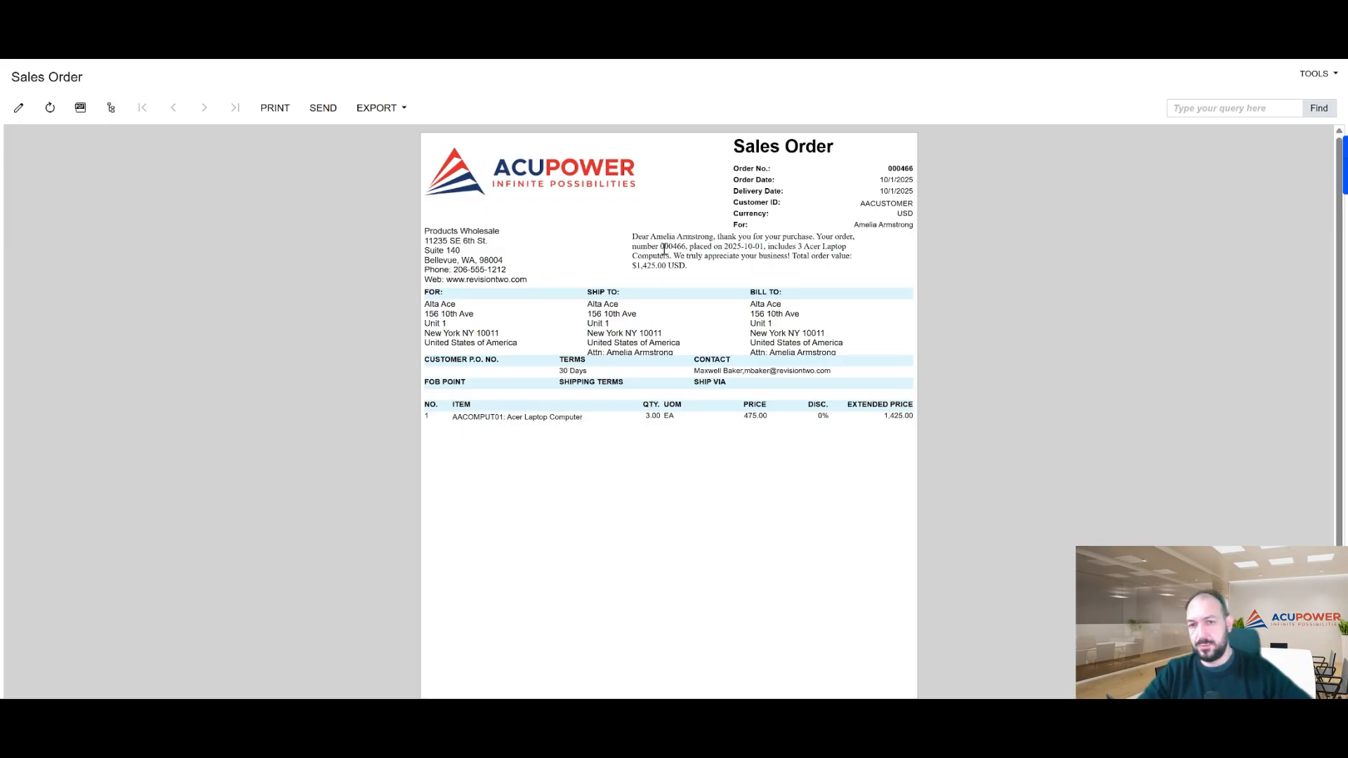
drag(639, 237, 784, 279)
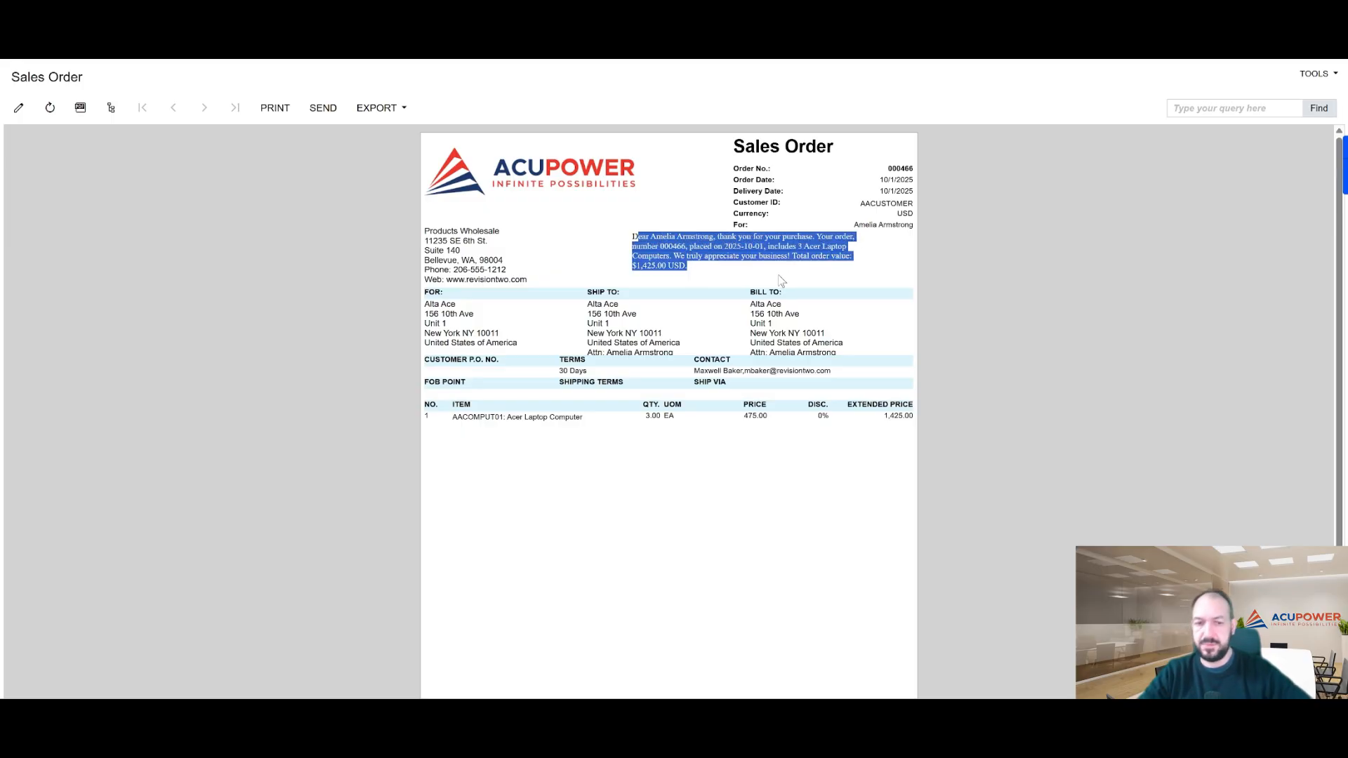
click(781, 281)
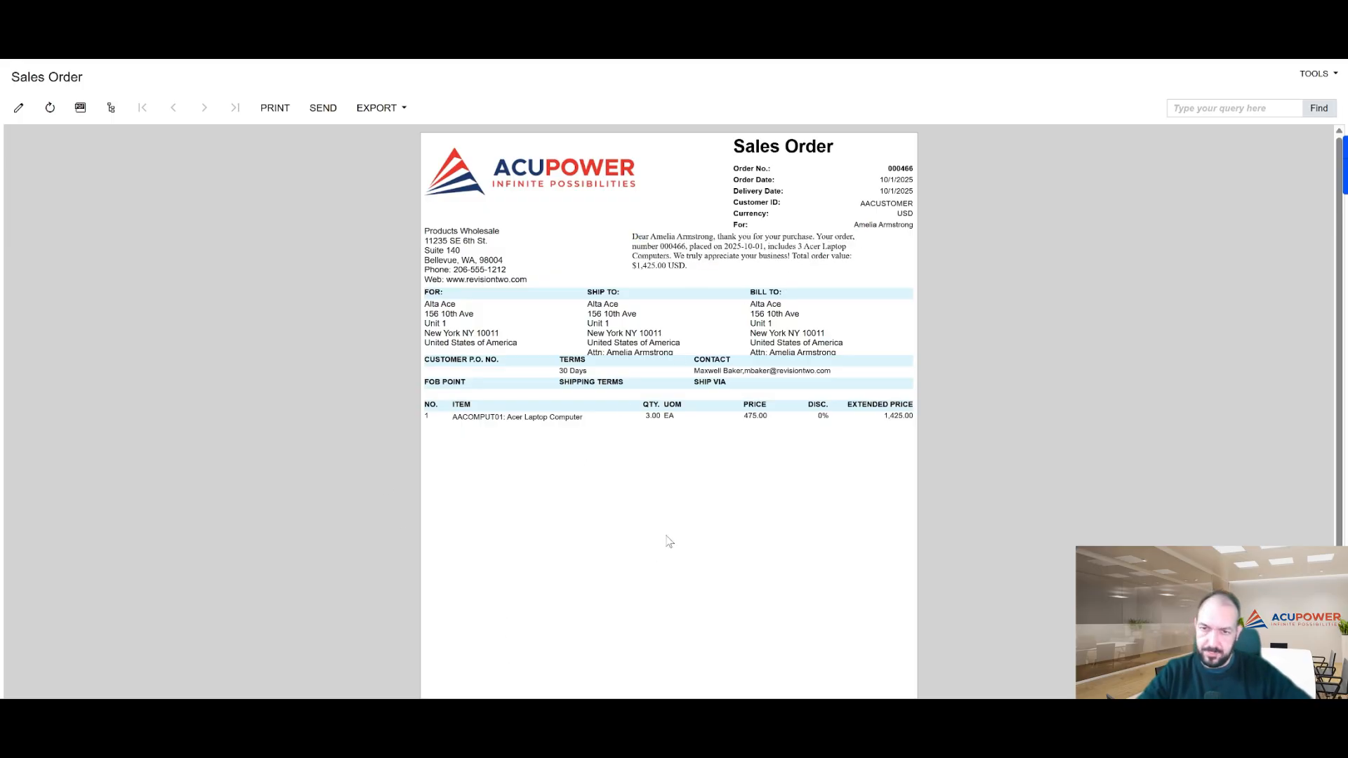